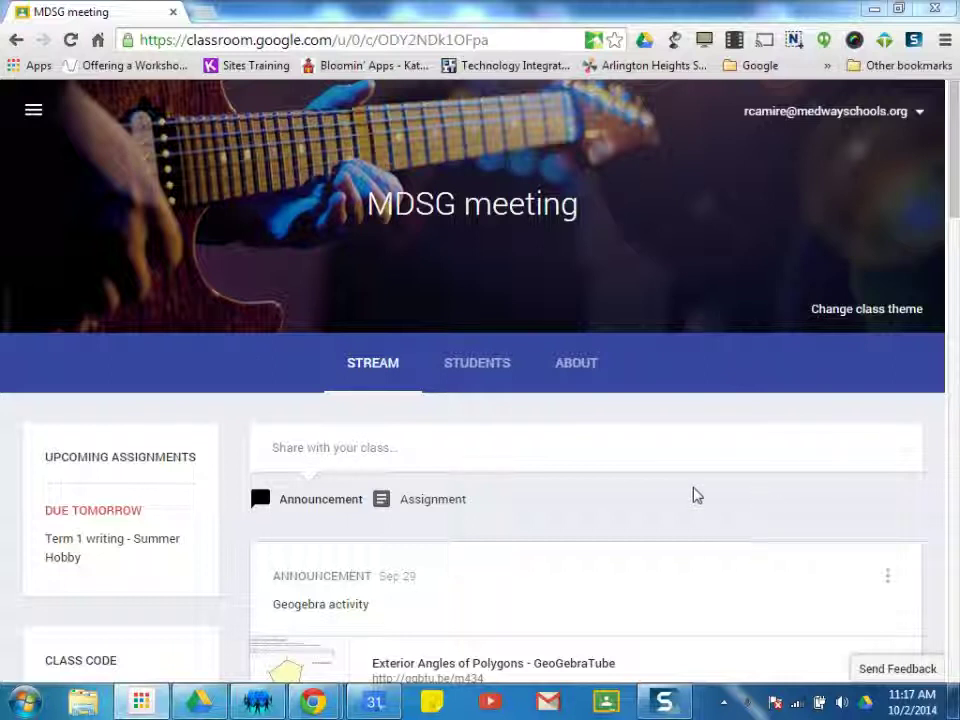
- Change the due date of the "Term 1 writing - Summer Hobby" assignment to Oct 8, 2014 and save it
scroll(680, 508, down, 8)
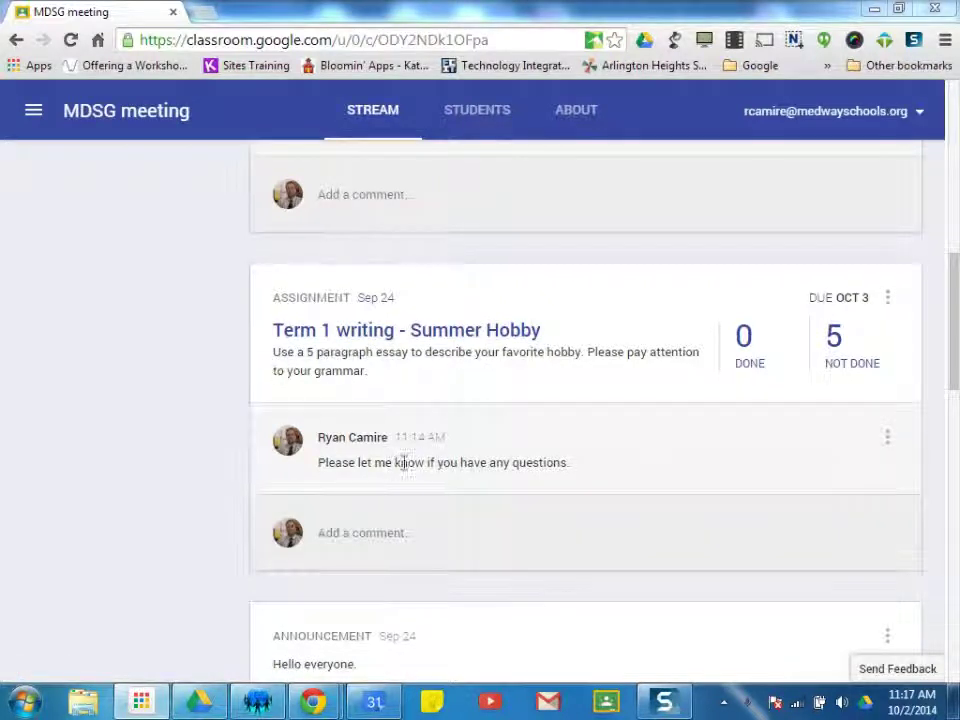
click(888, 300)
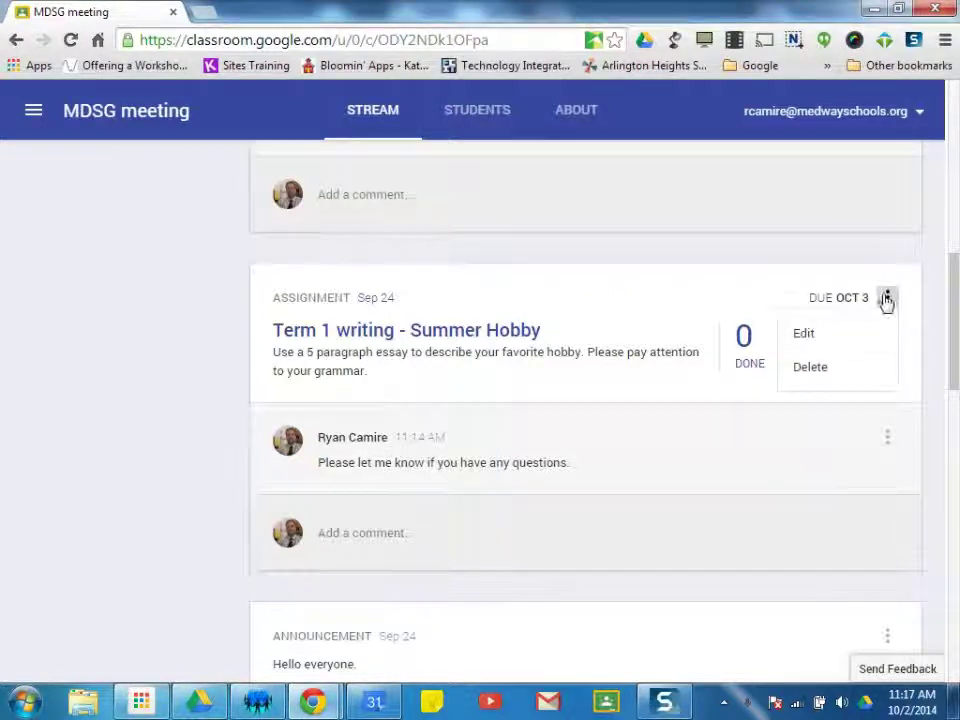
click(811, 338)
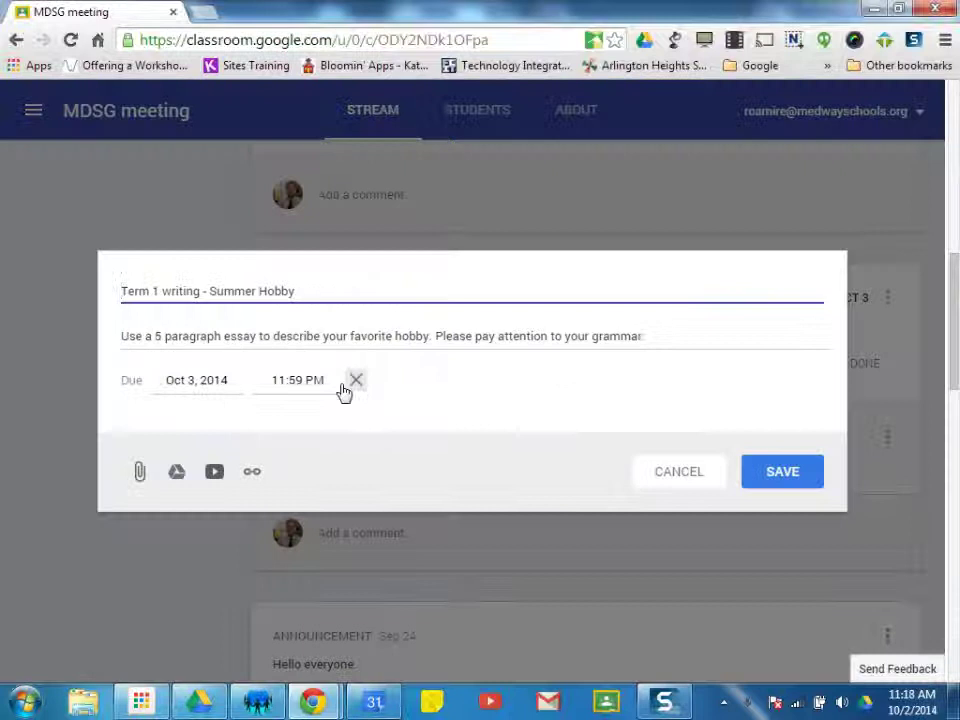
click(191, 380)
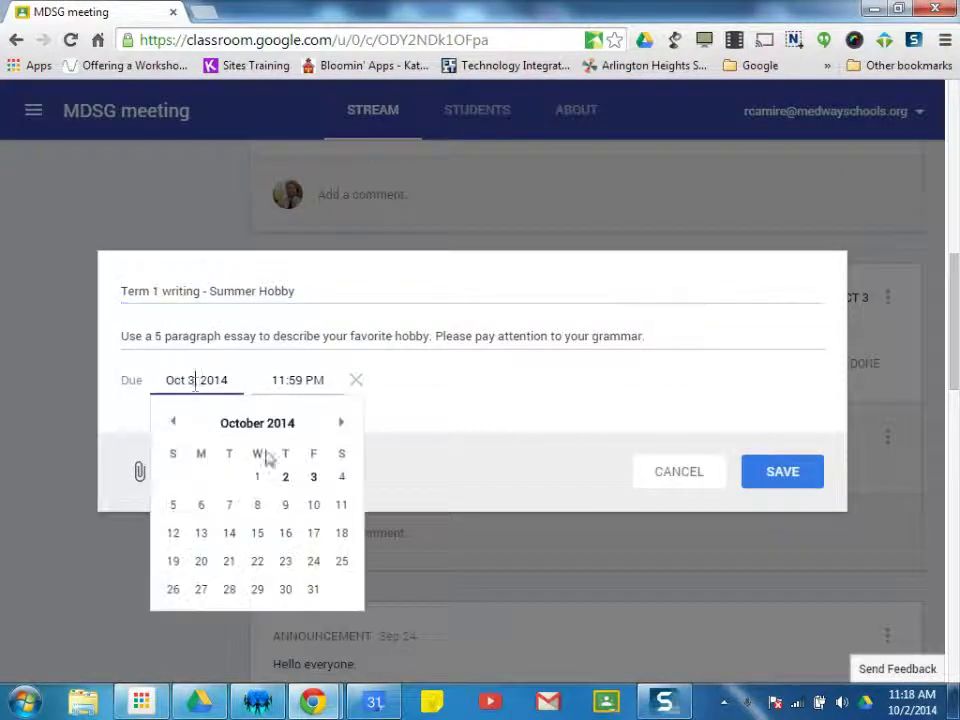
click(257, 508)
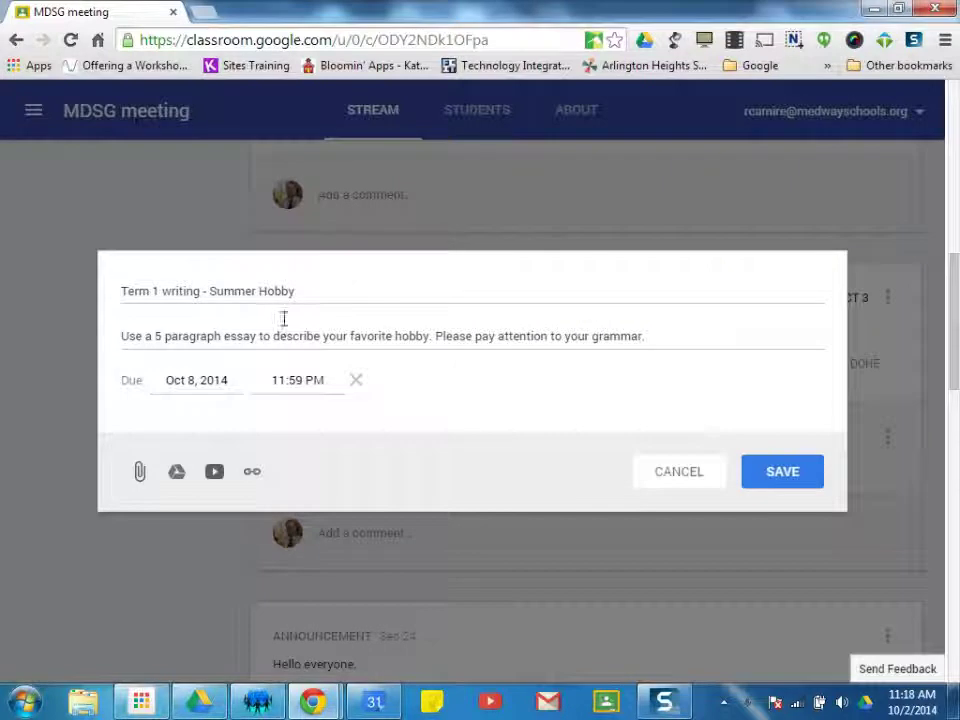
click(773, 478)
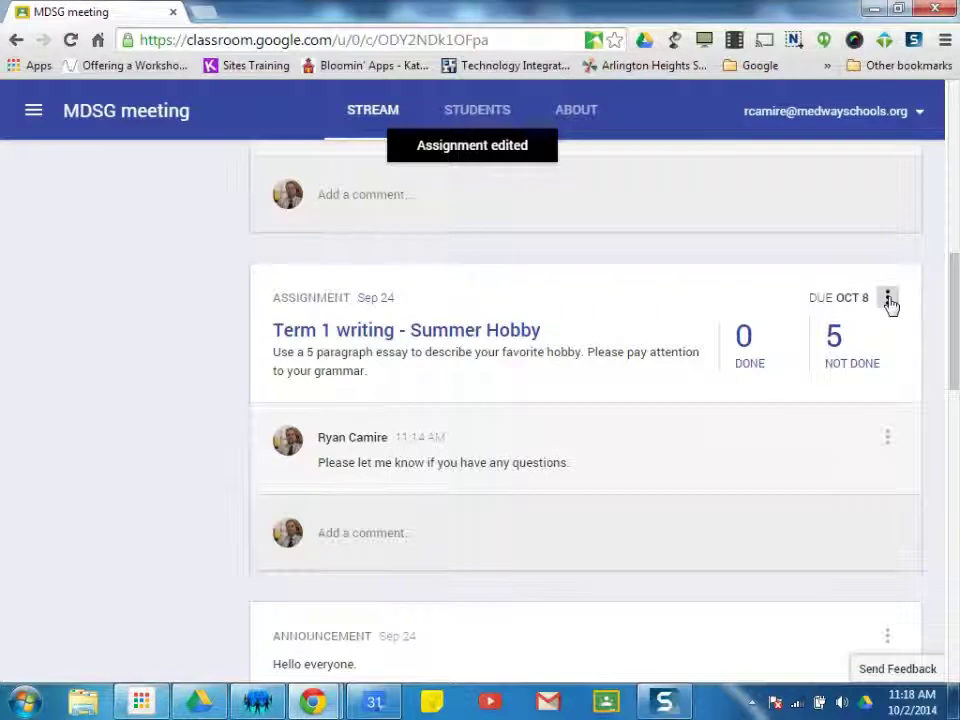
click(888, 299)
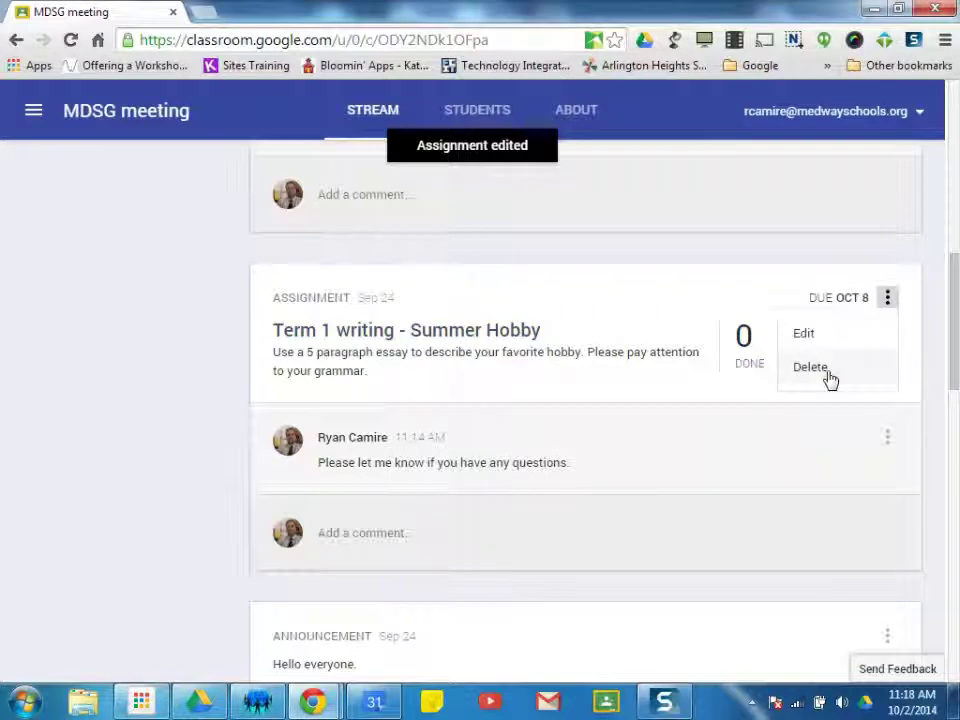
click(557, 259)
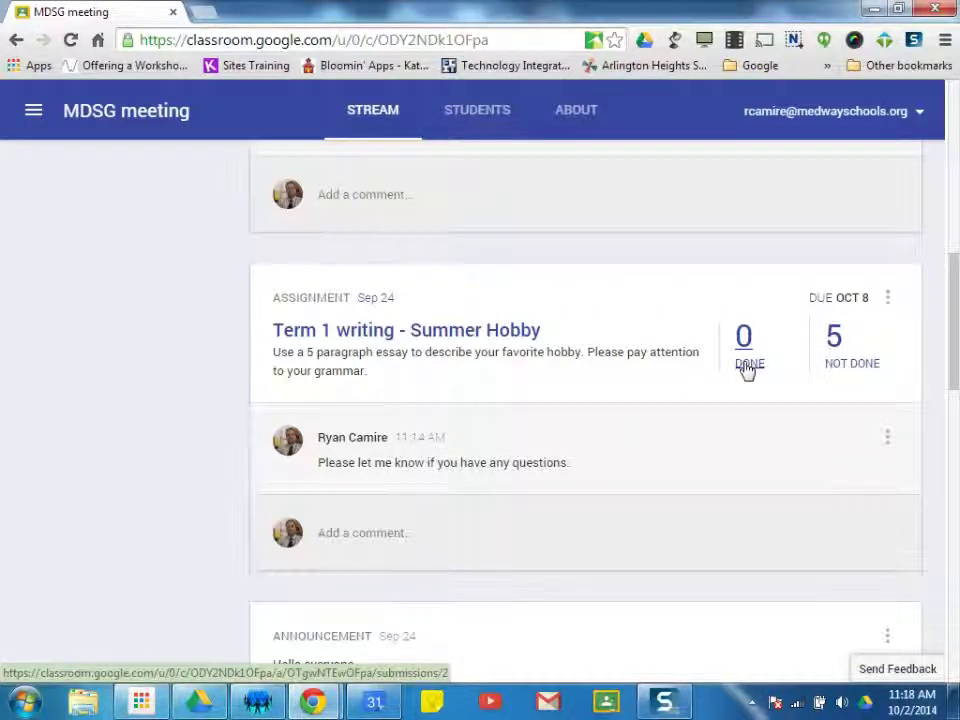
- Open the "Term 1 writing - Summer Hobby" assignment and look through each student's submission entry and status
click(467, 331)
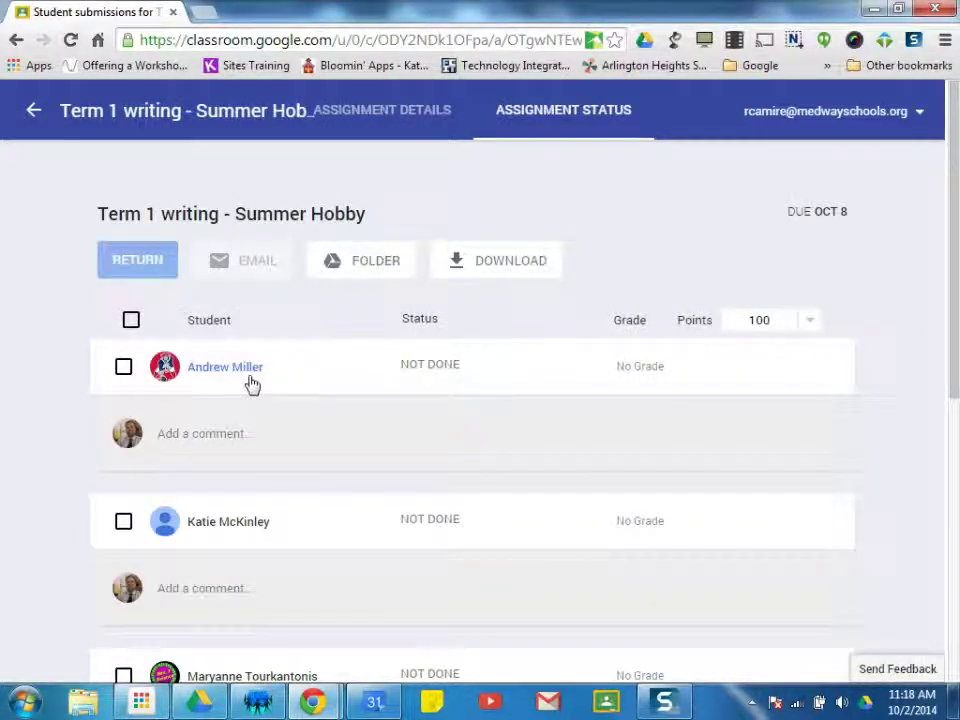
scroll(255, 375, down, 1)
click(228, 280)
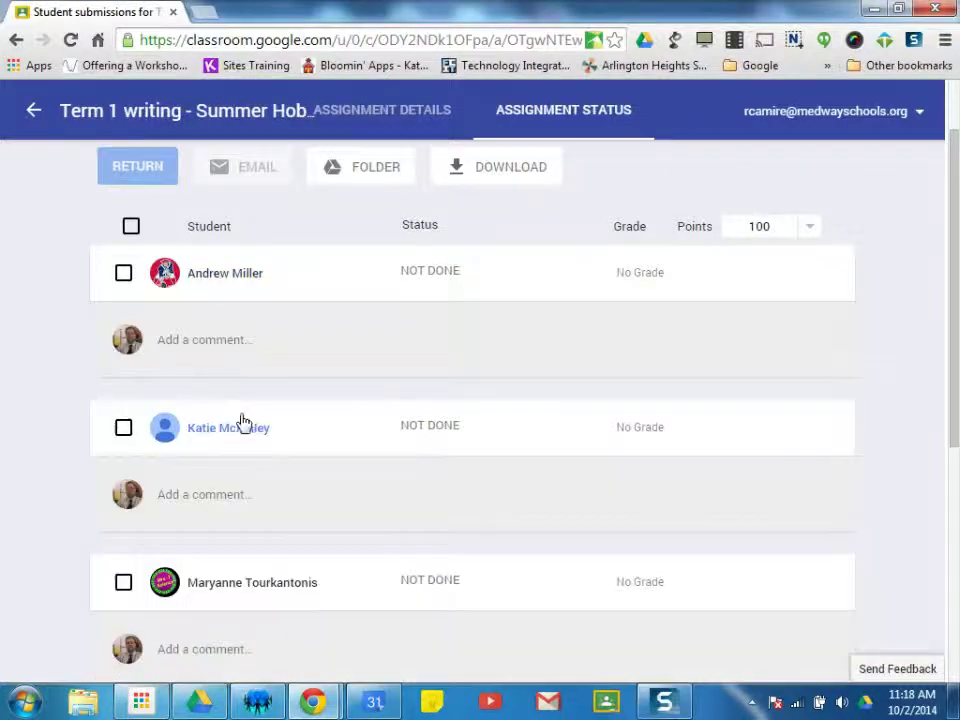
scroll(245, 418, down, 2)
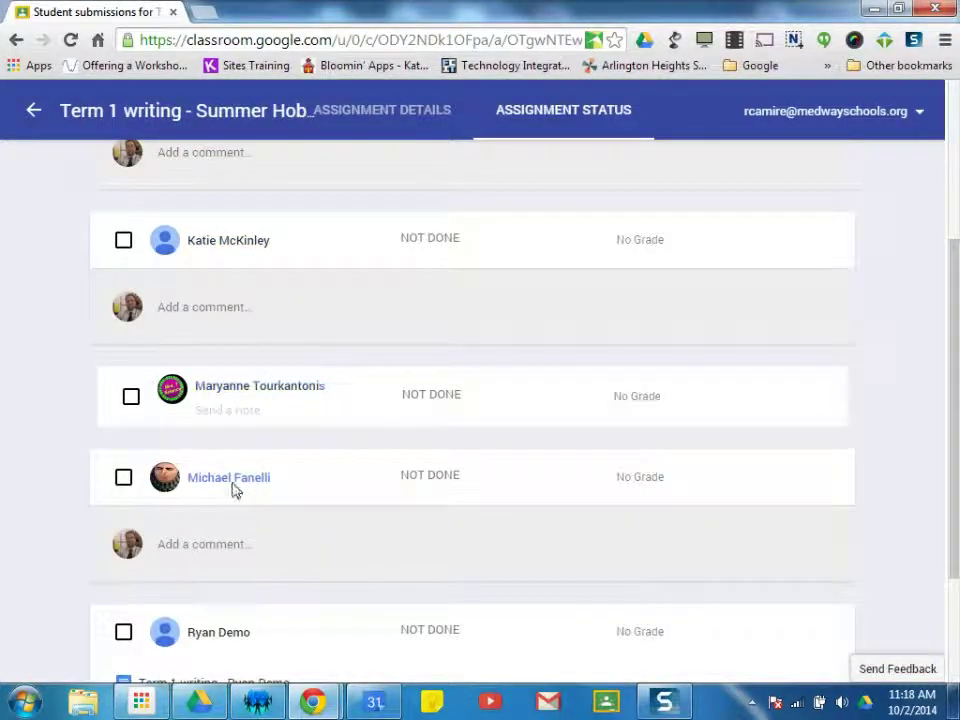
click(236, 480)
click(238, 255)
scroll(245, 270, up, 1)
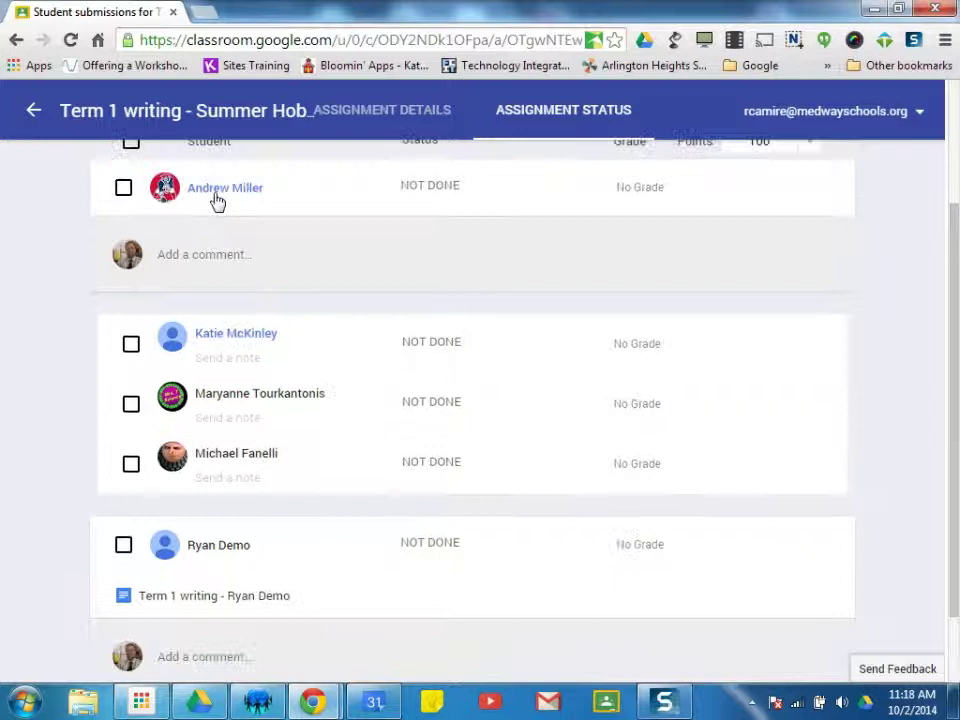
click(214, 195)
click(232, 247)
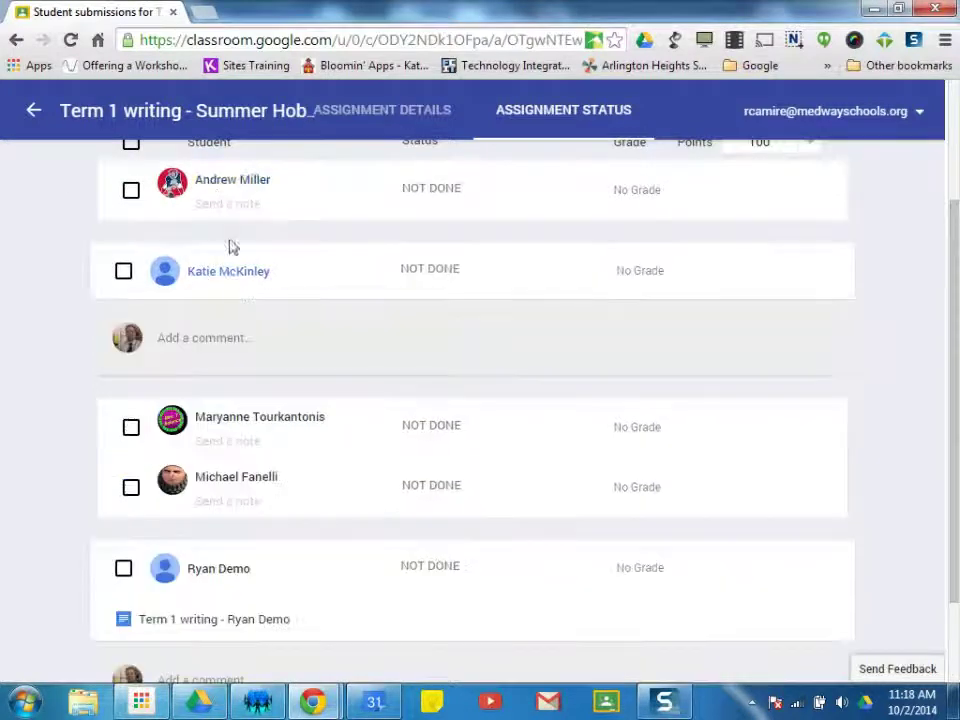
click(225, 290)
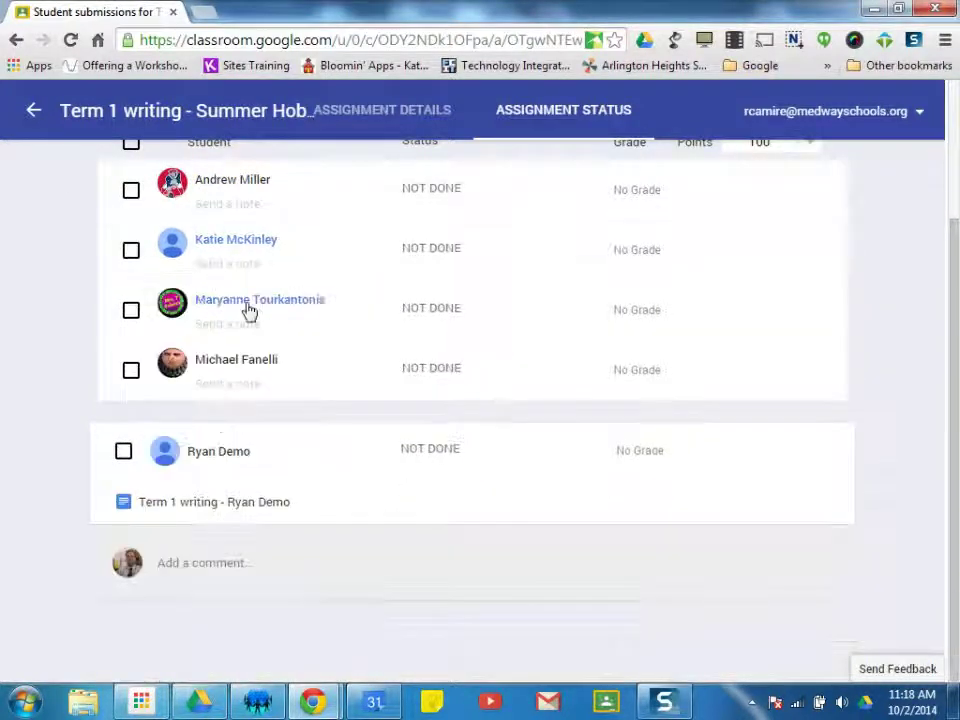
click(225, 446)
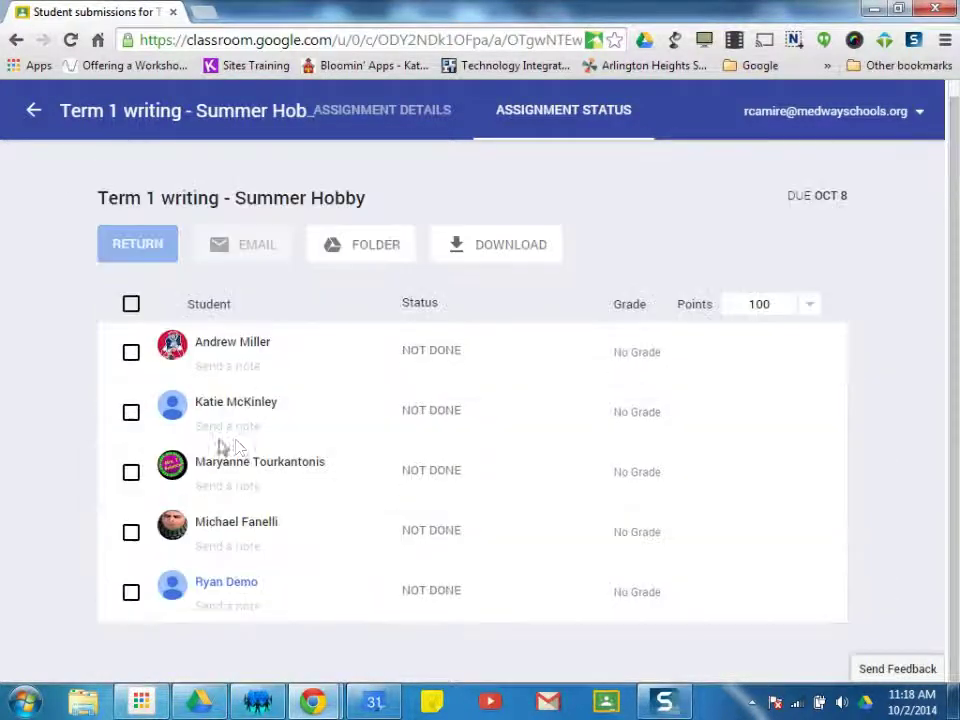
- Expand the demo student's submission and open the attached "Term 1 writing" document
click(240, 595)
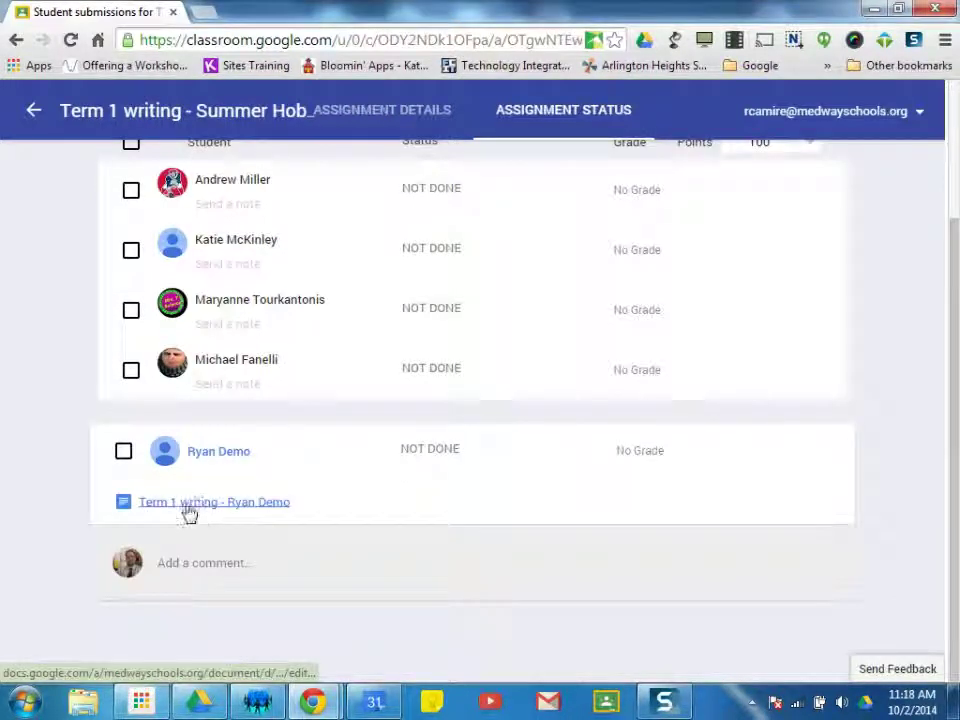
click(190, 508)
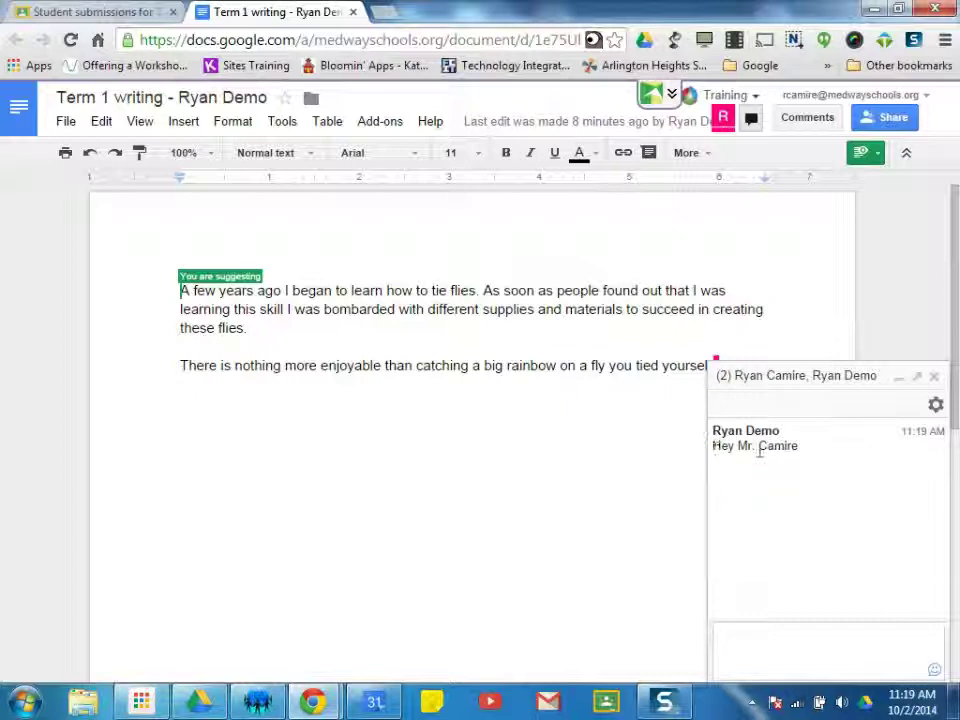
- Send the student the chat messages "how are you" and "You look like you have a good start", and close the chat
click(762, 645)
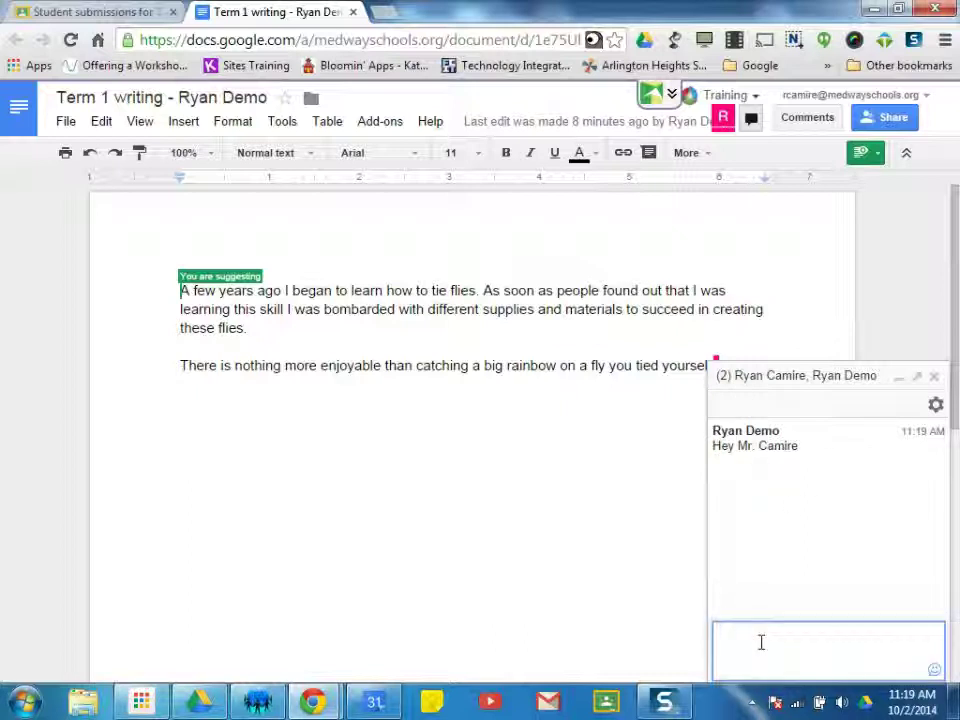
text(how are you)
key(Return)
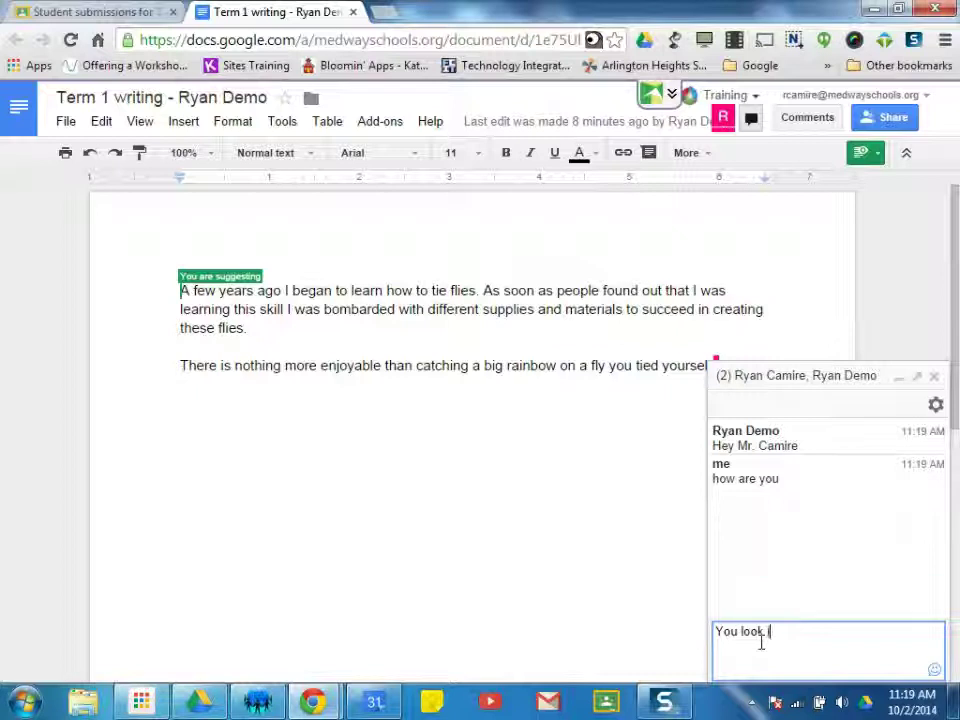
text(You look like you have a good start)
key(Return)
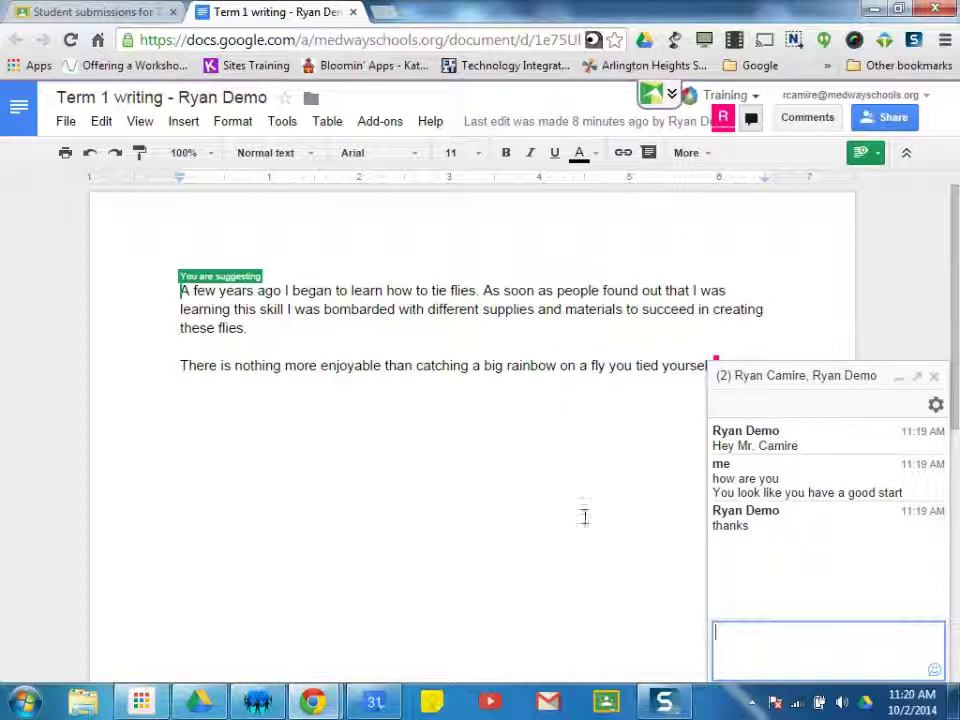
click(934, 377)
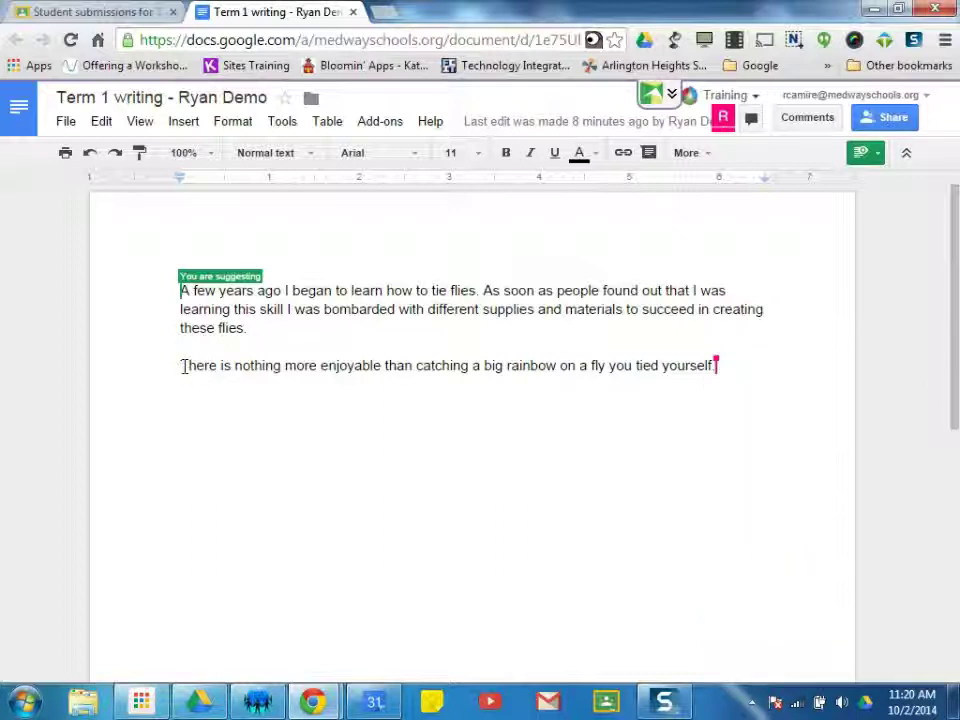
- Add the comment "This looks like a good closing sentence." to the sentence beginning "There is nothing more enjoyable"
drag(182, 365, 717, 372)
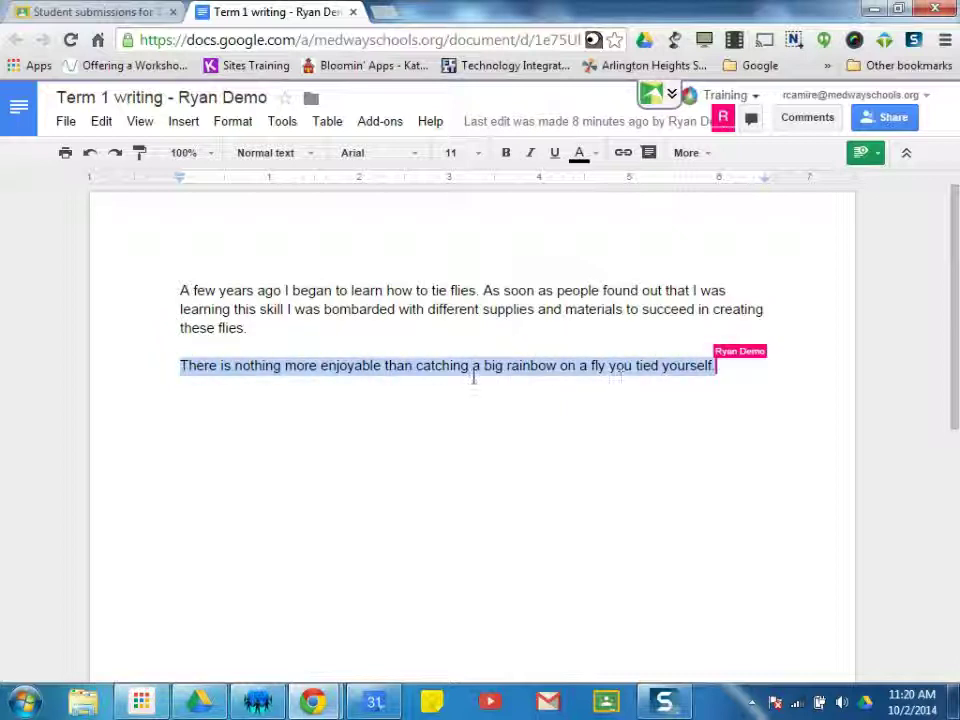
right_click(507, 369)
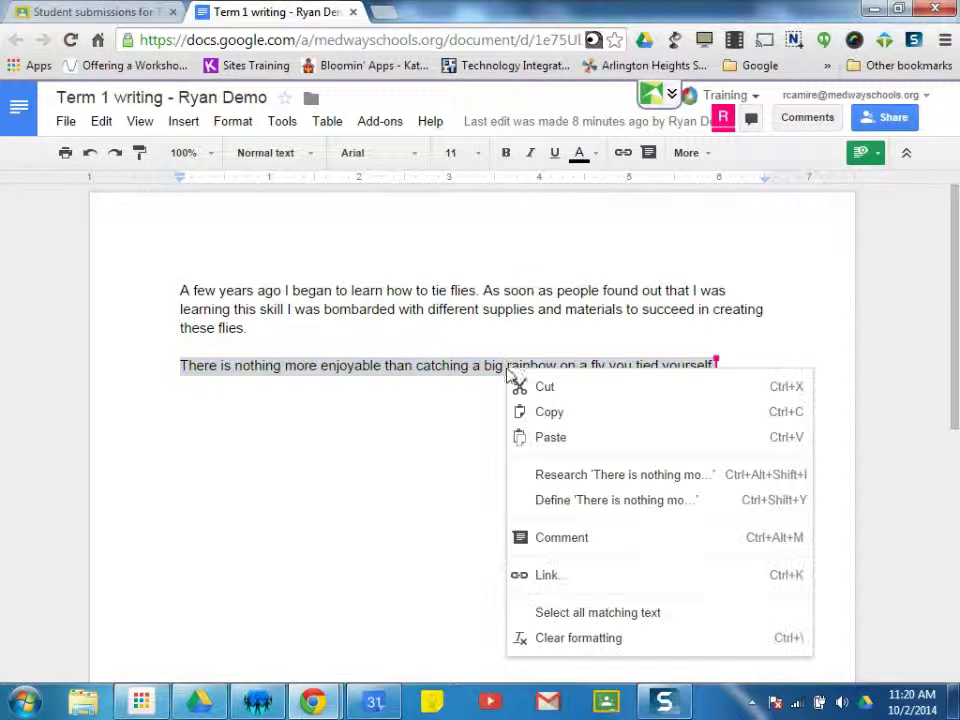
click(600, 542)
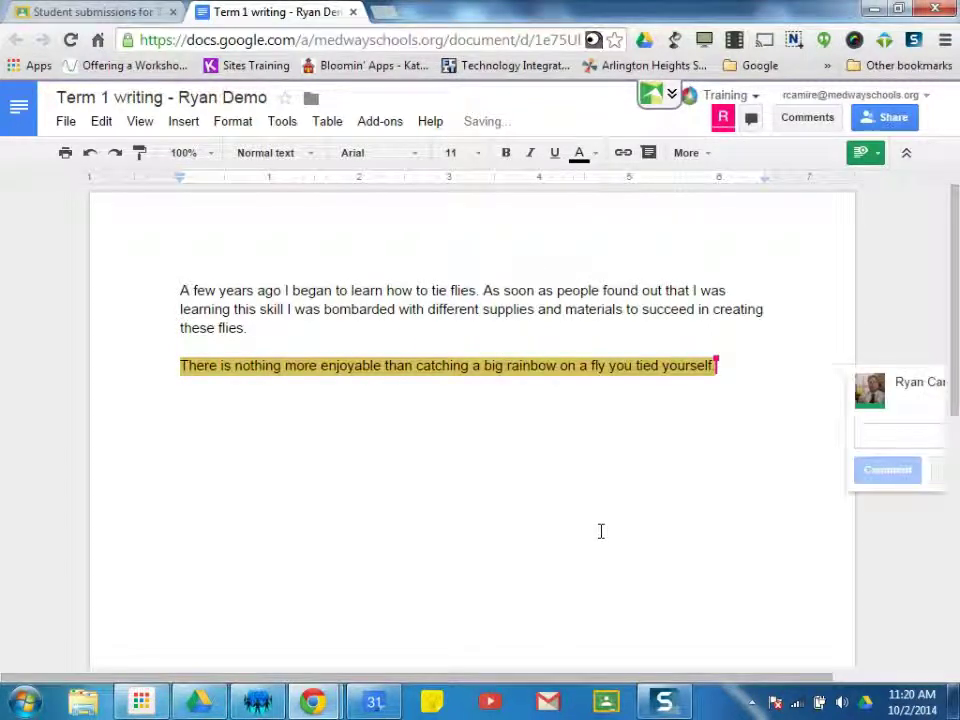
text(This looks)
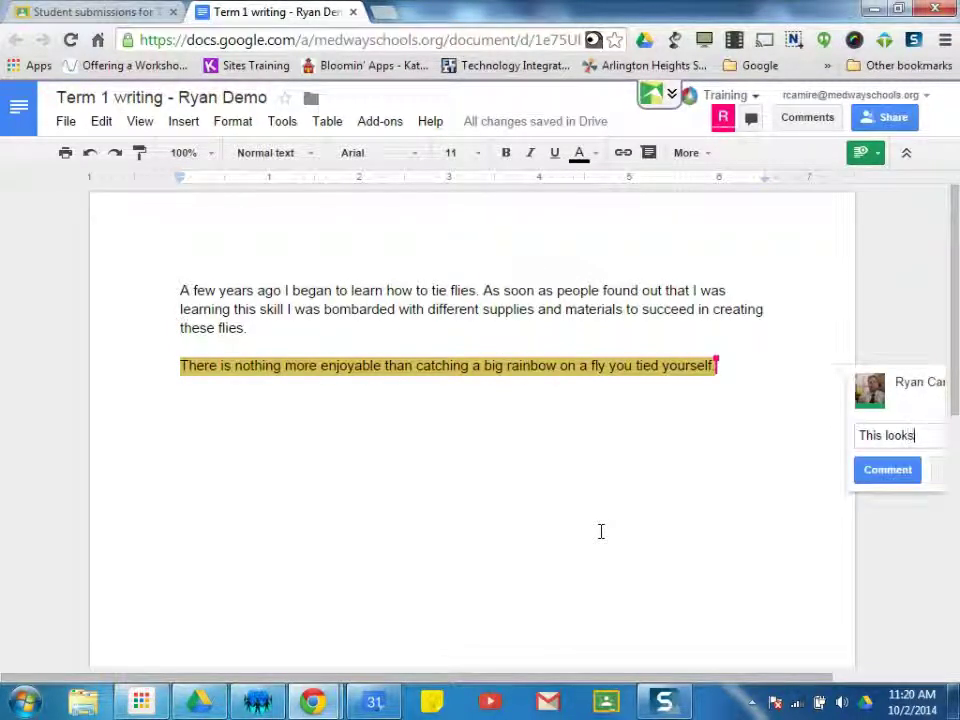
text( like a good clo)
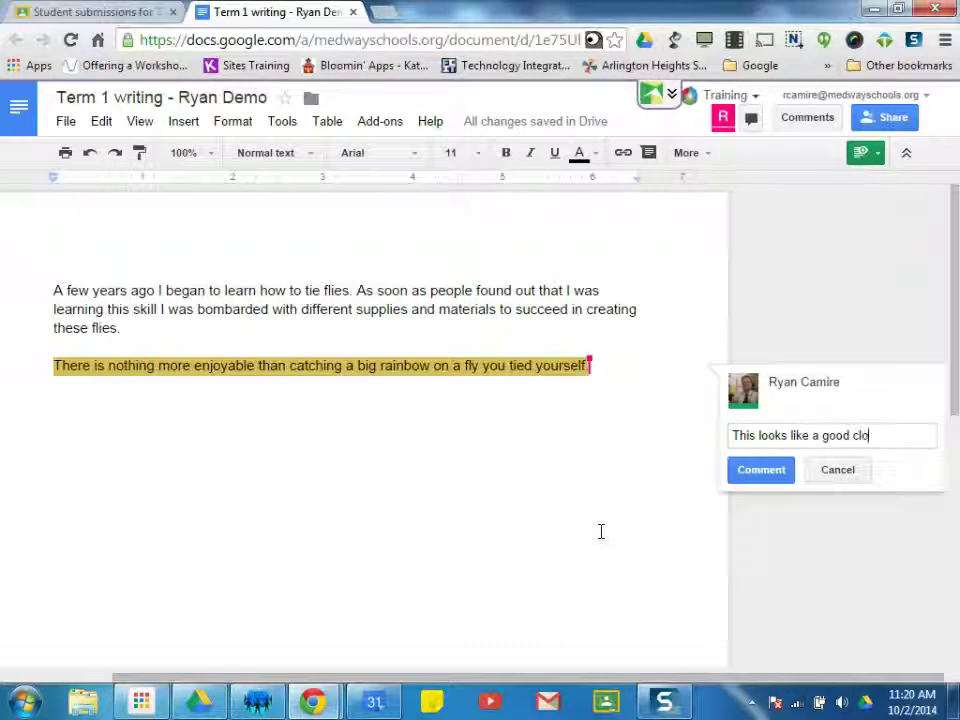
text(sing sentence)
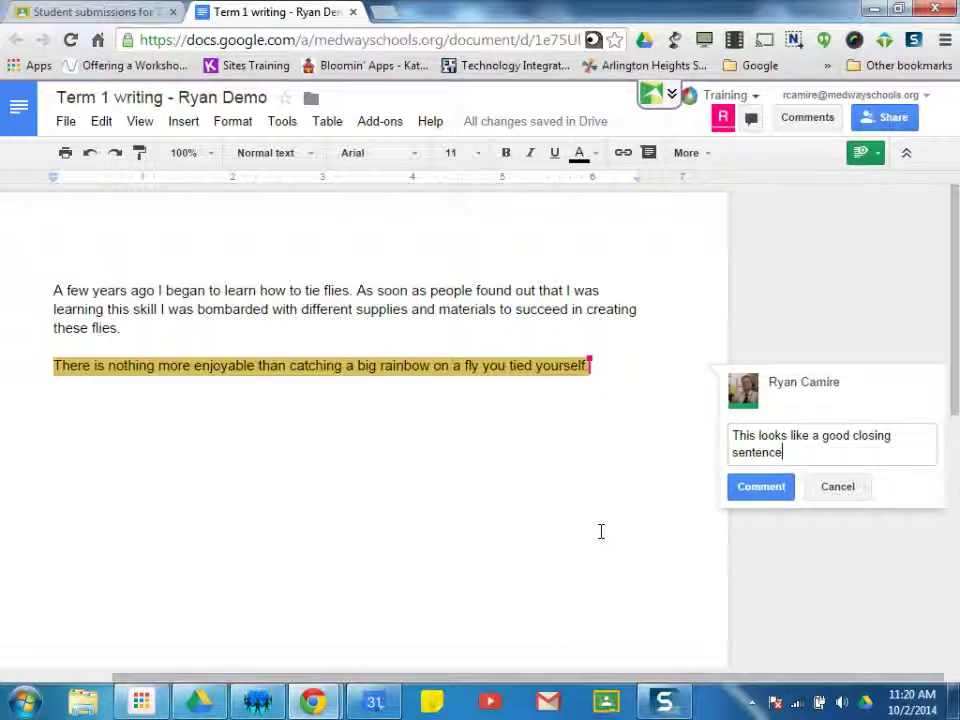
text(.)
click(761, 494)
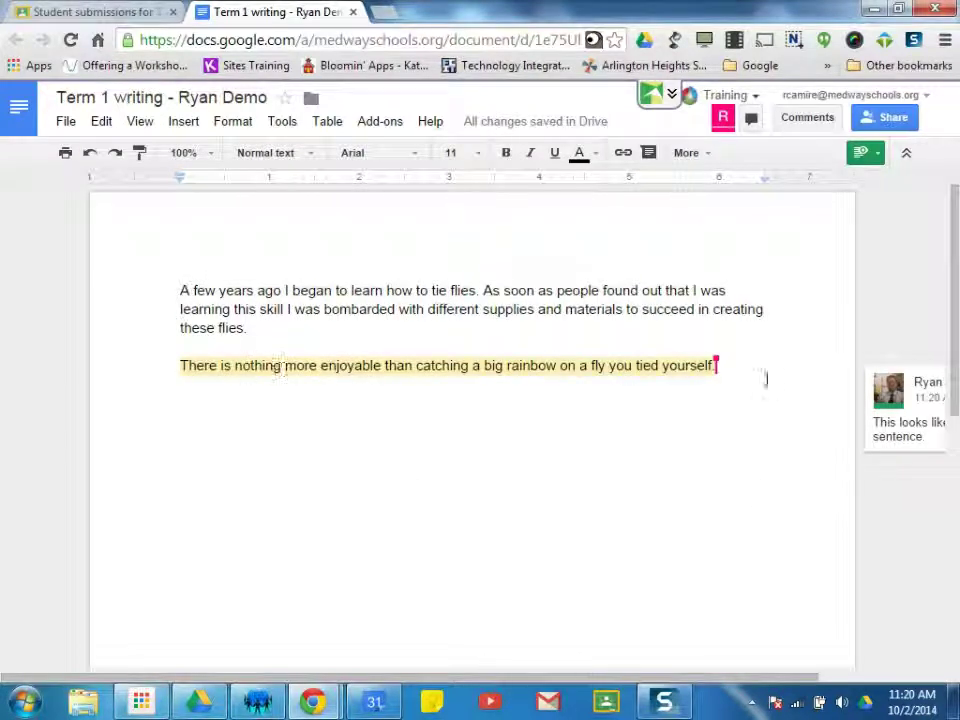
- View the comment attached to the document's closing sentence
click(476, 365)
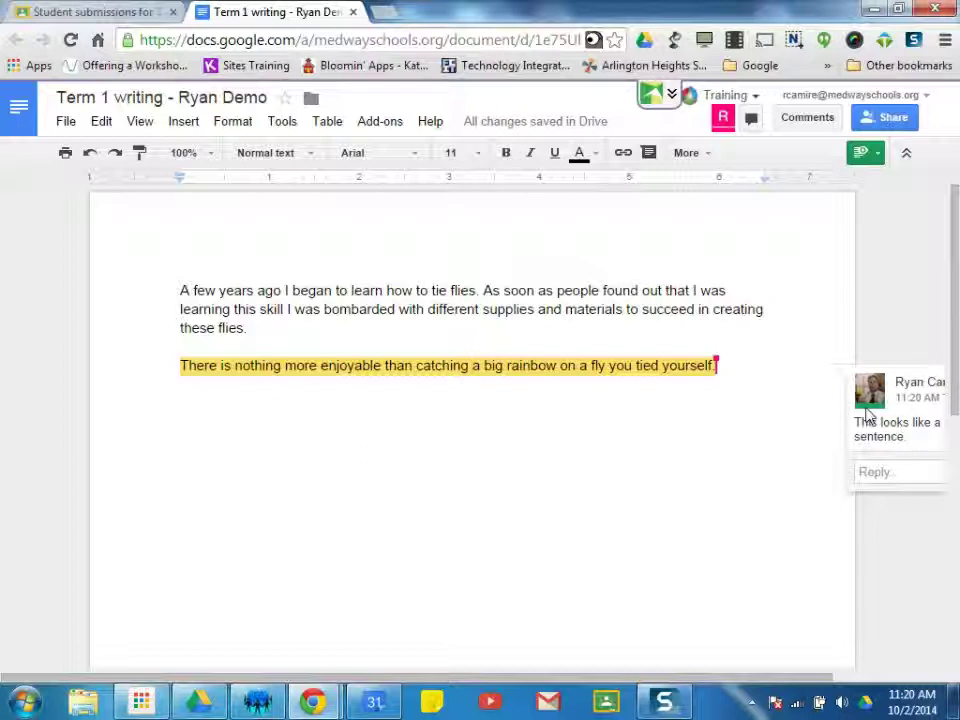
click(485, 331)
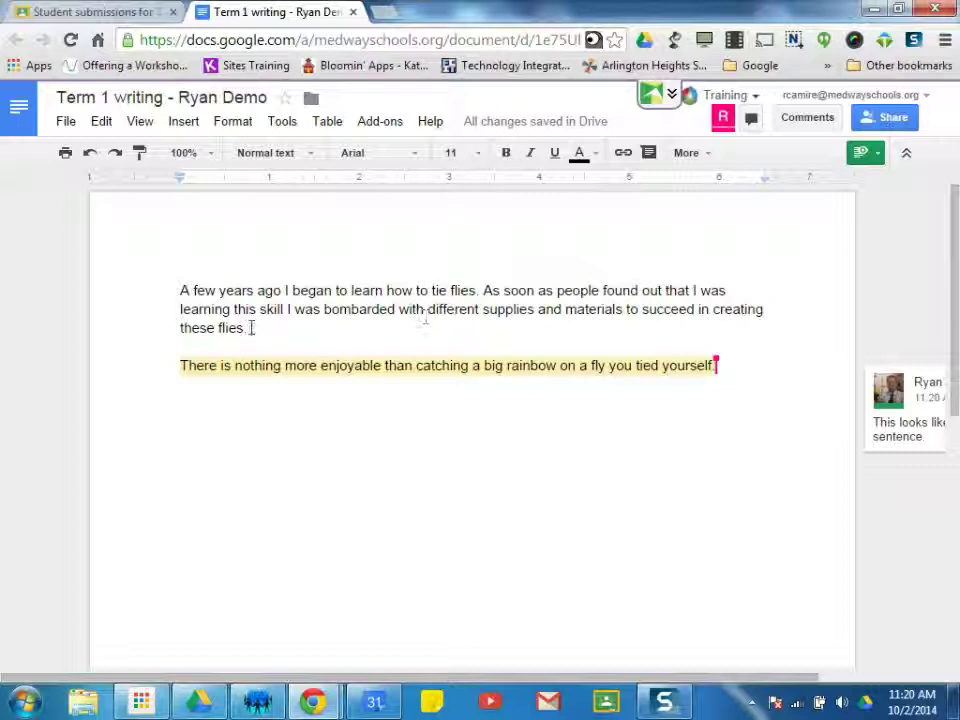
- Add the comment "You will need 3 more paragraphs." at the end of the document's first paragraph
drag(249, 328, 182, 293)
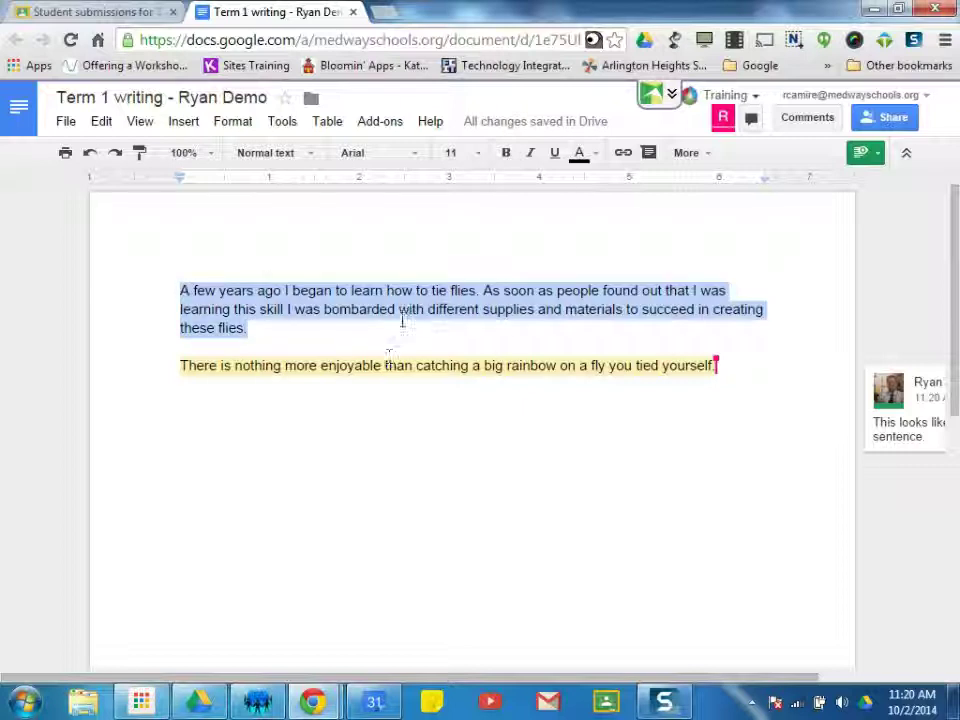
click(295, 338)
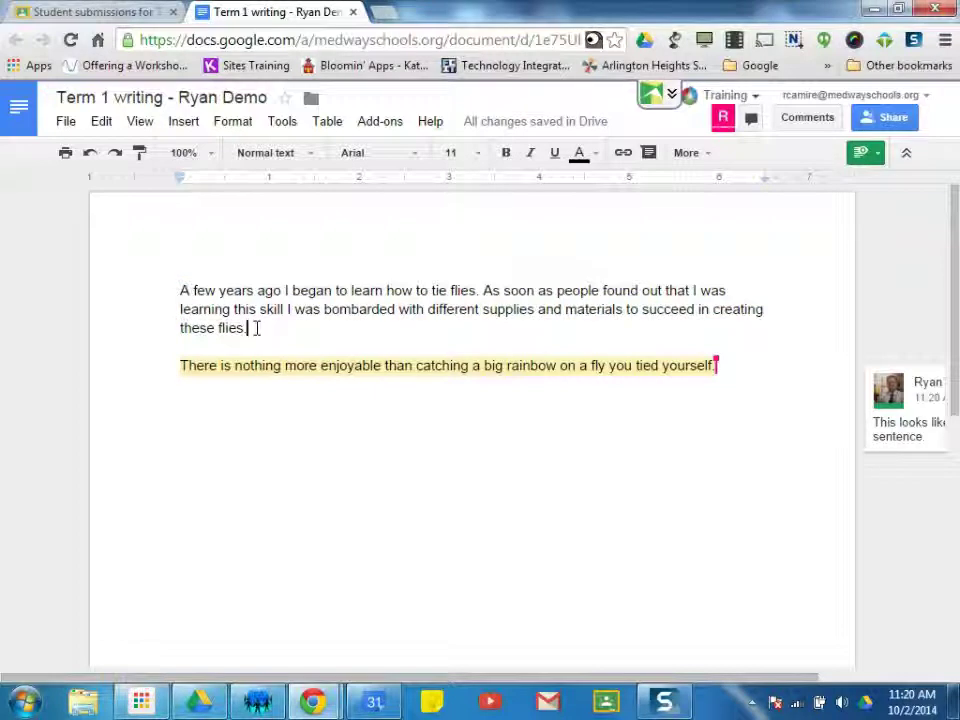
right_click(256, 328)
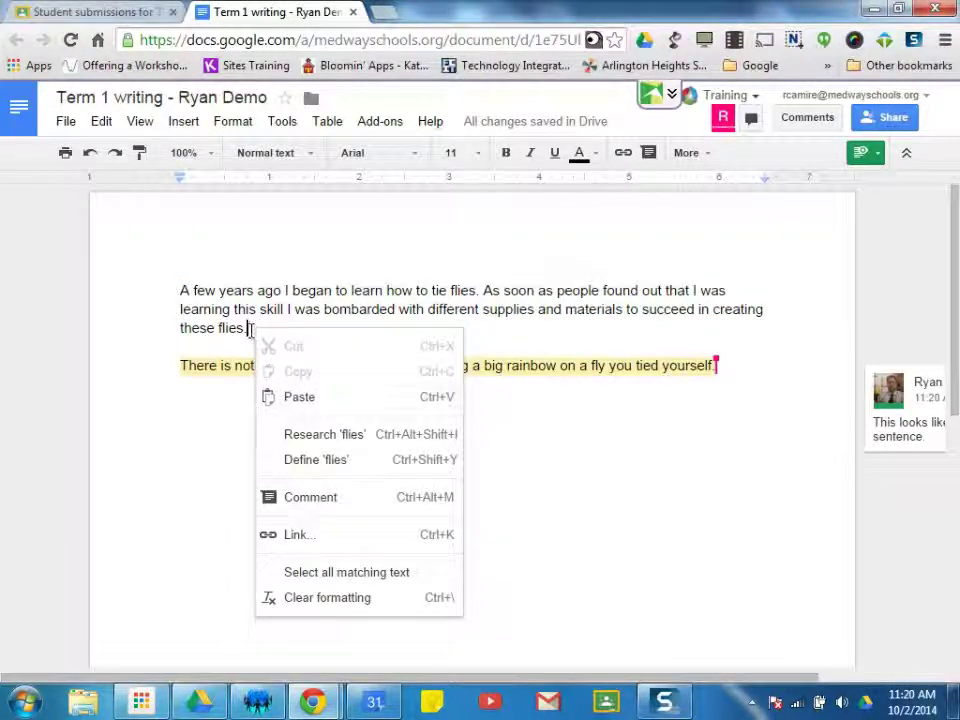
click(315, 498)
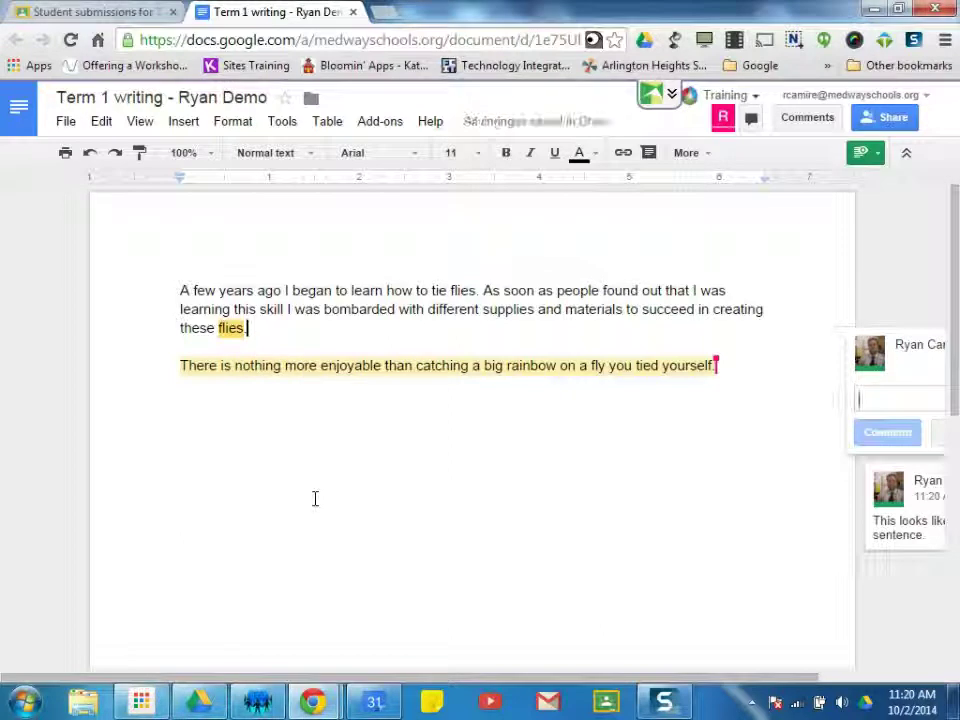
text(You )
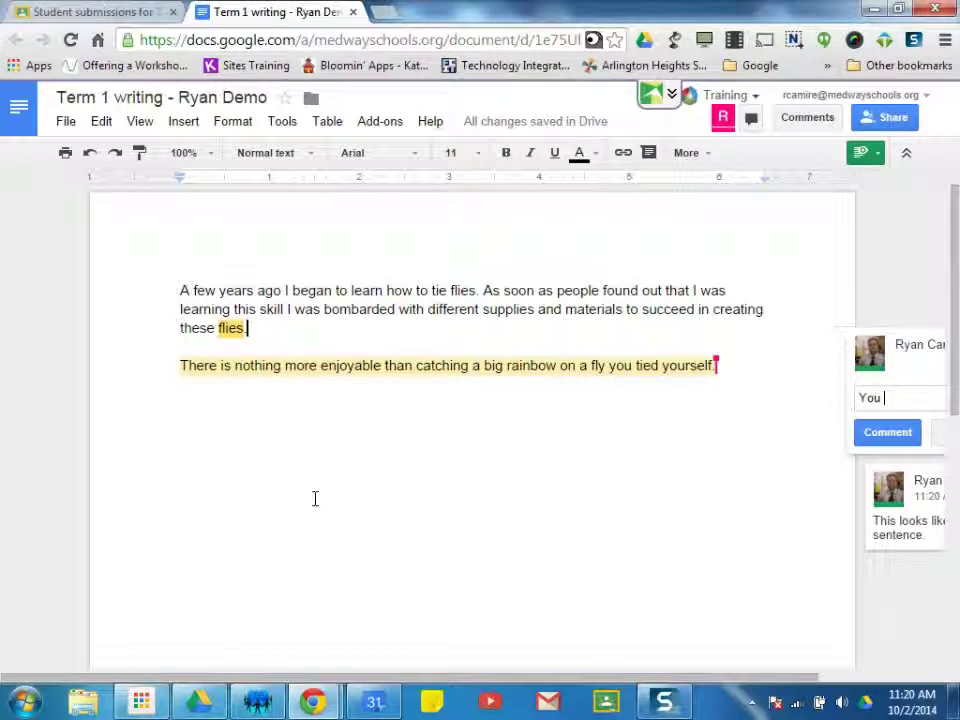
text(will need 3 more para)
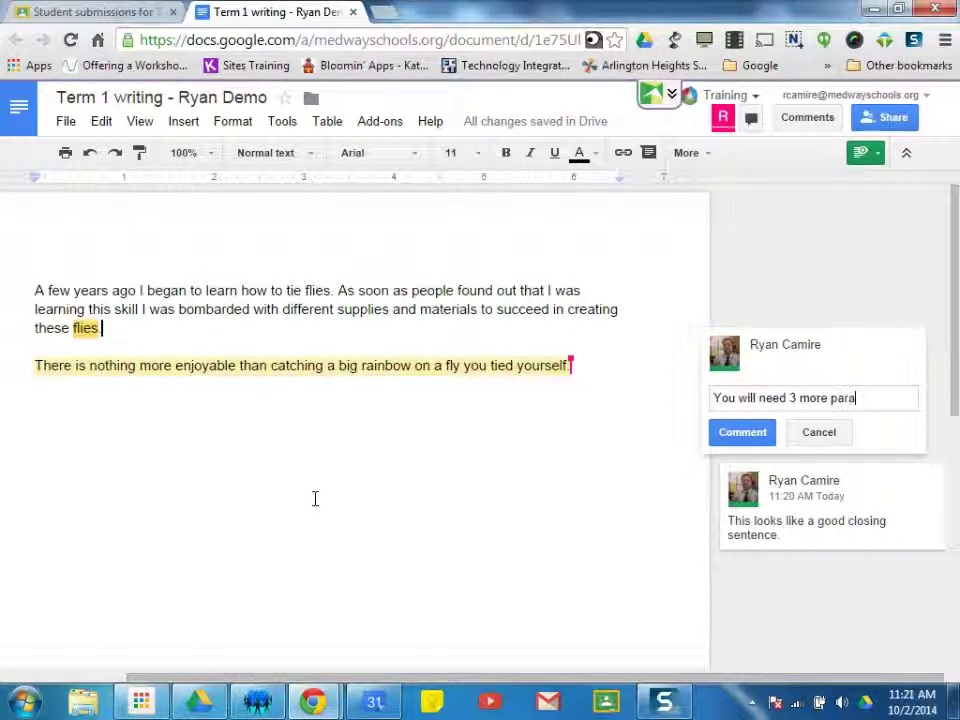
text(graphs.)
click(738, 432)
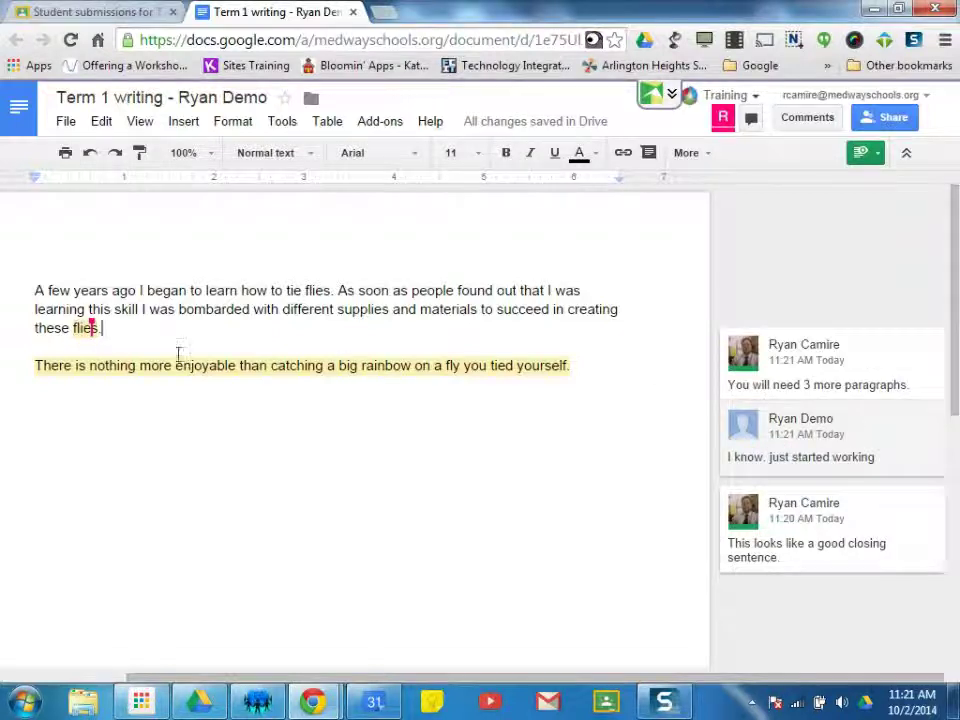
- Resolve the comment thread about needing 3 more paragraphs and place the cursor back at the end of the first paragraph
click(800, 390)
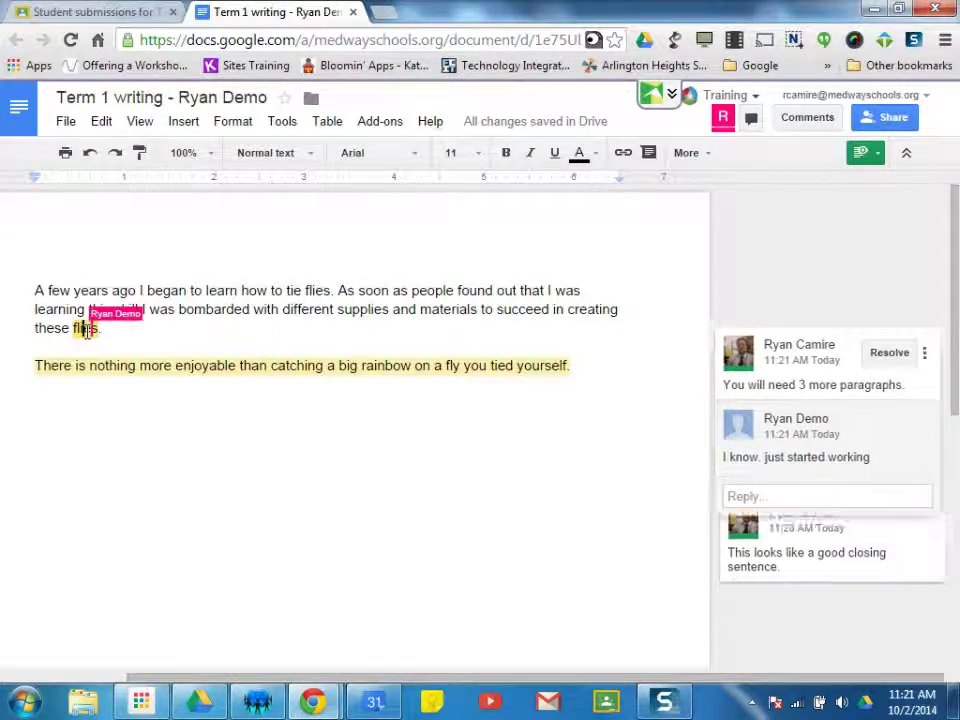
click(876, 353)
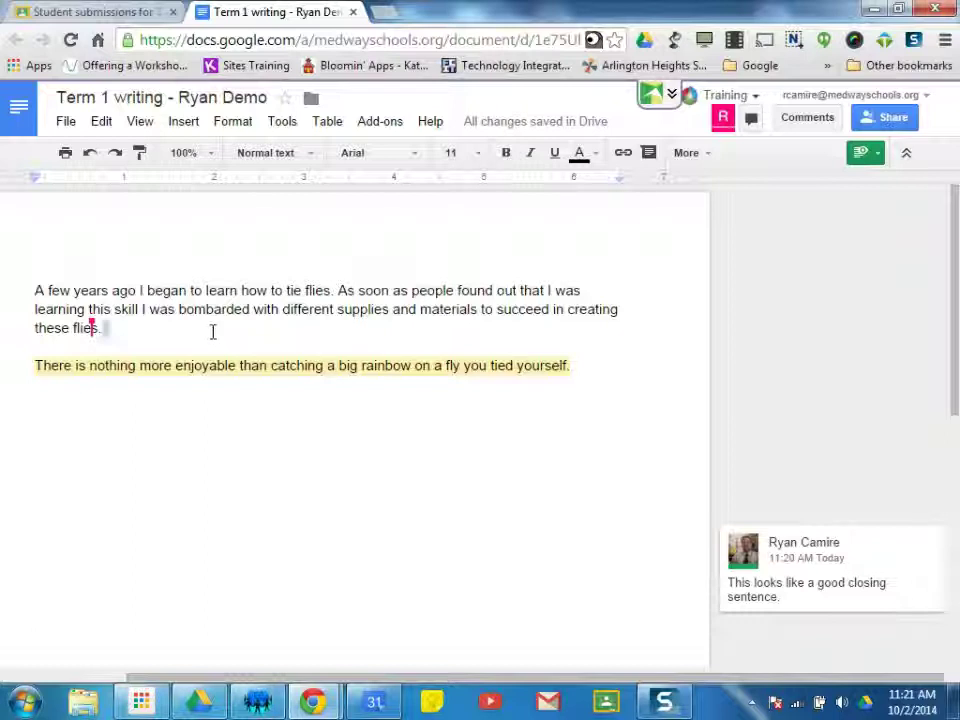
click(167, 333)
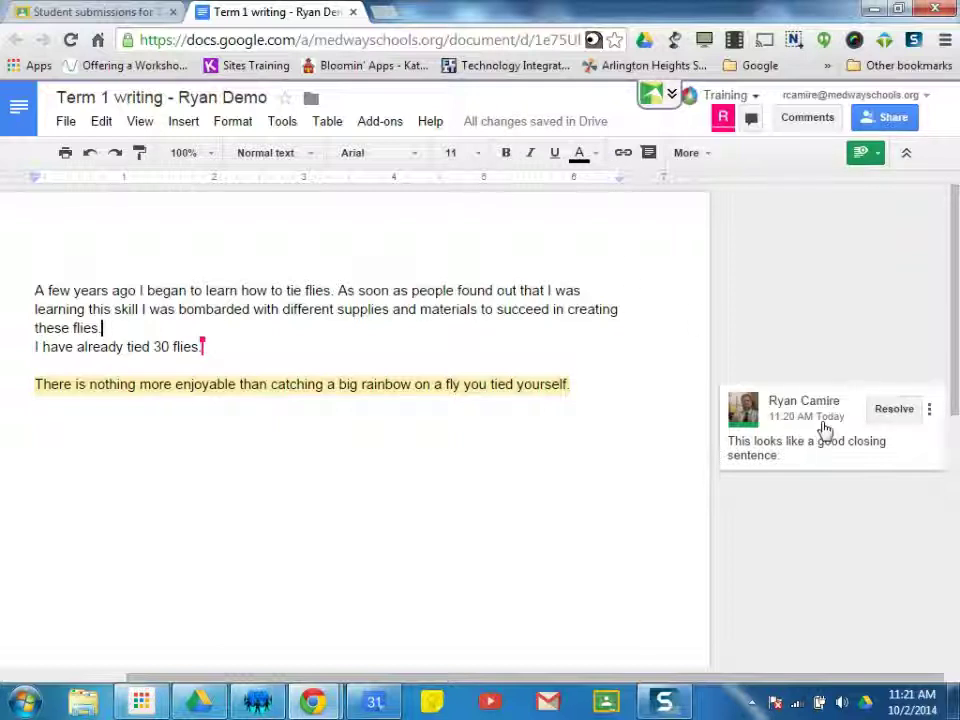
- Close the student's document and reopen the "Term 1 writing - Summer Hobby" submissions from the class stream
mouse_move(791, 441)
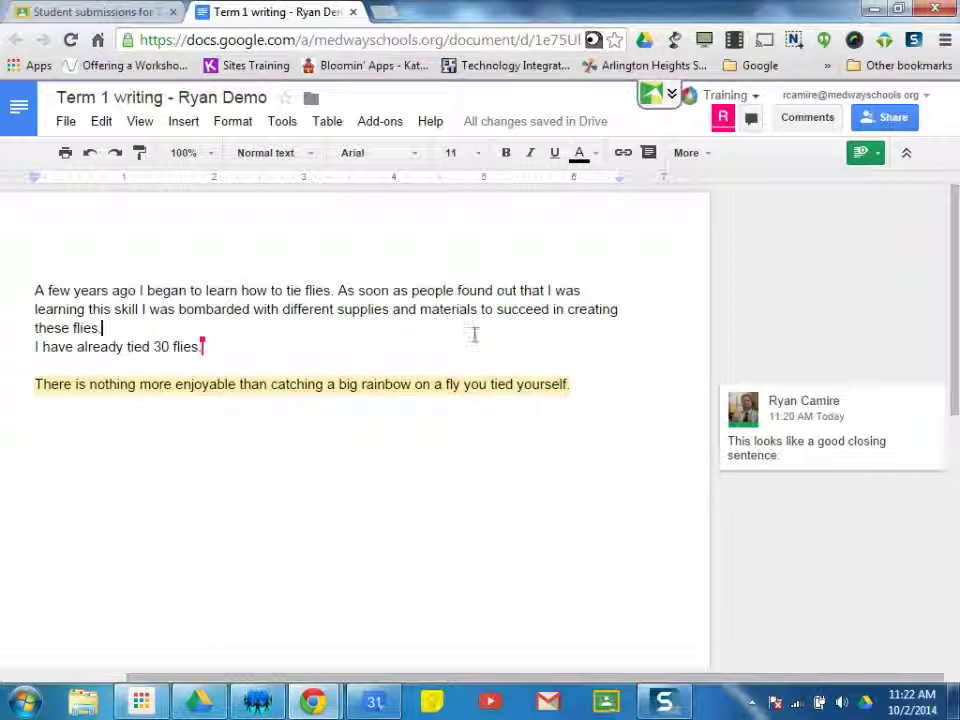
click(354, 13)
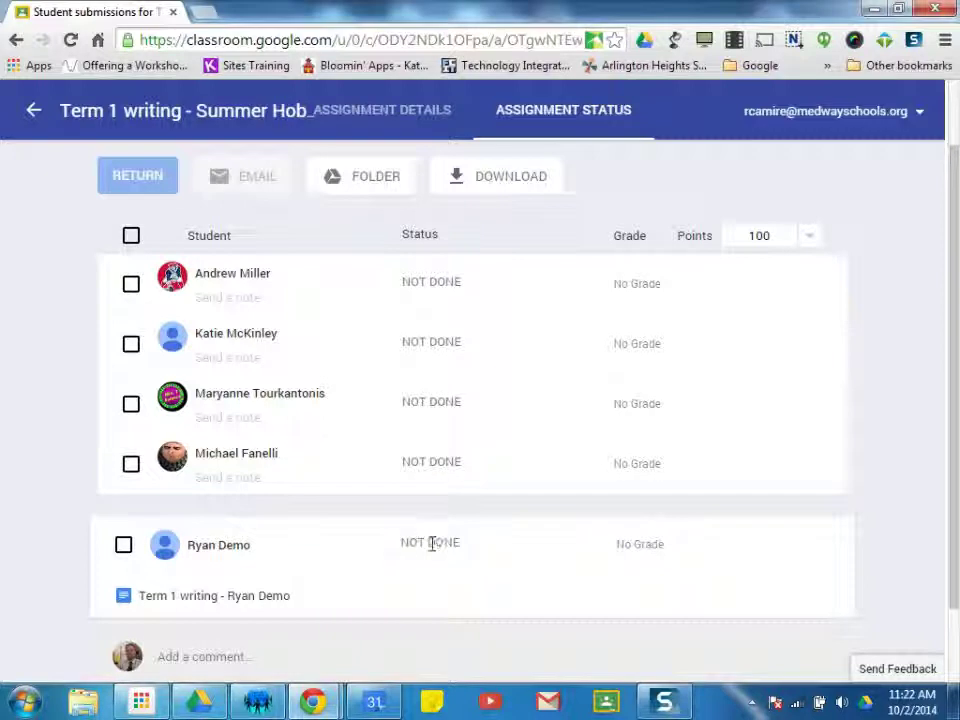
click(31, 113)
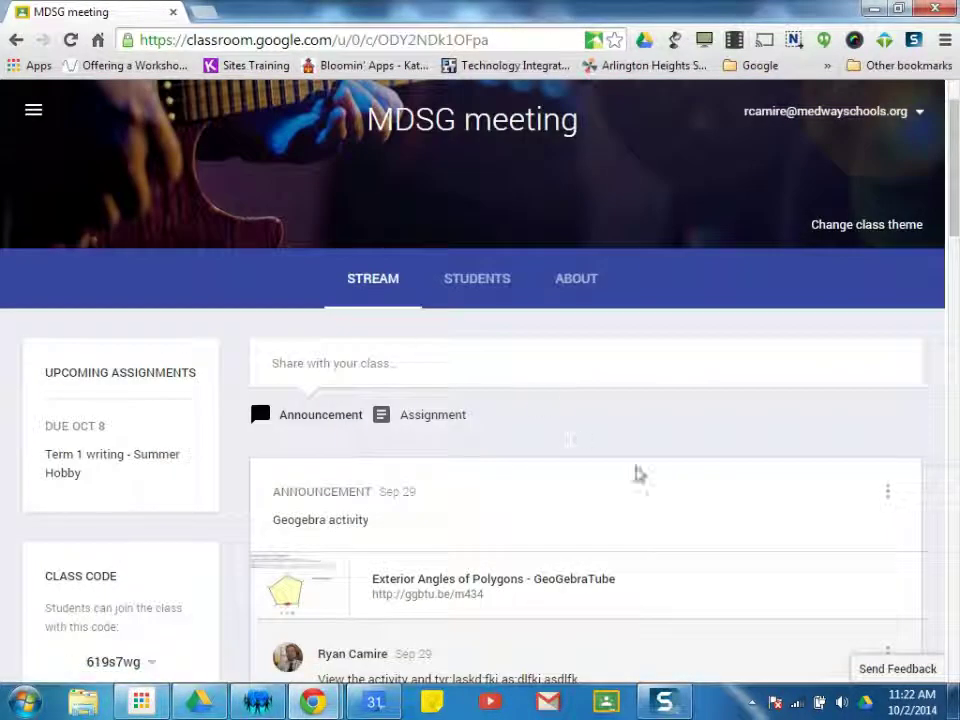
scroll(638, 473, down, 5)
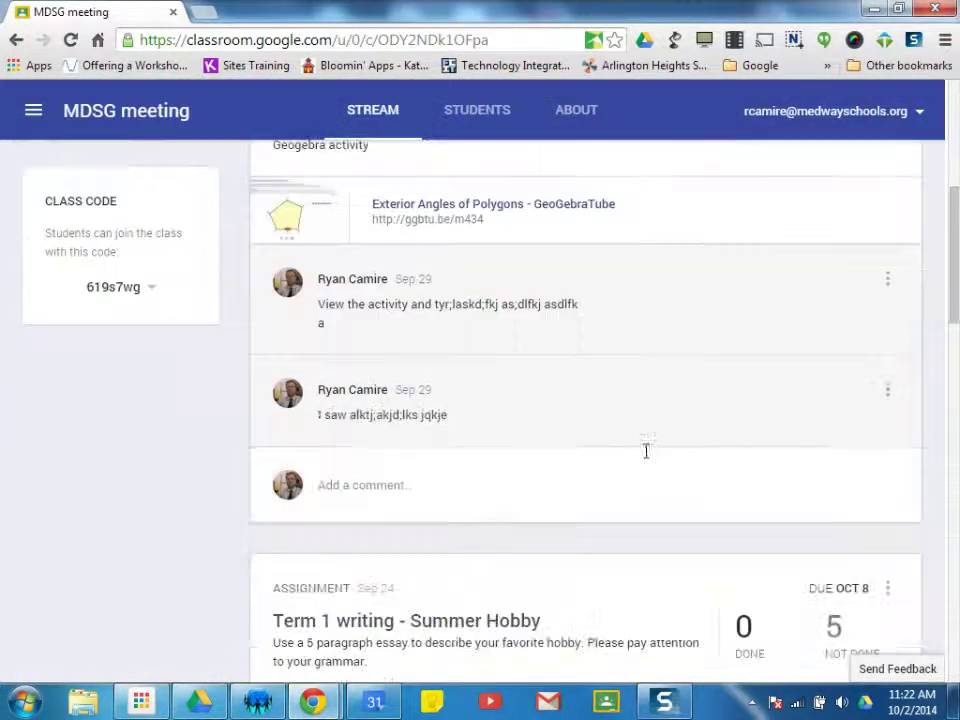
scroll(654, 456, down, 2)
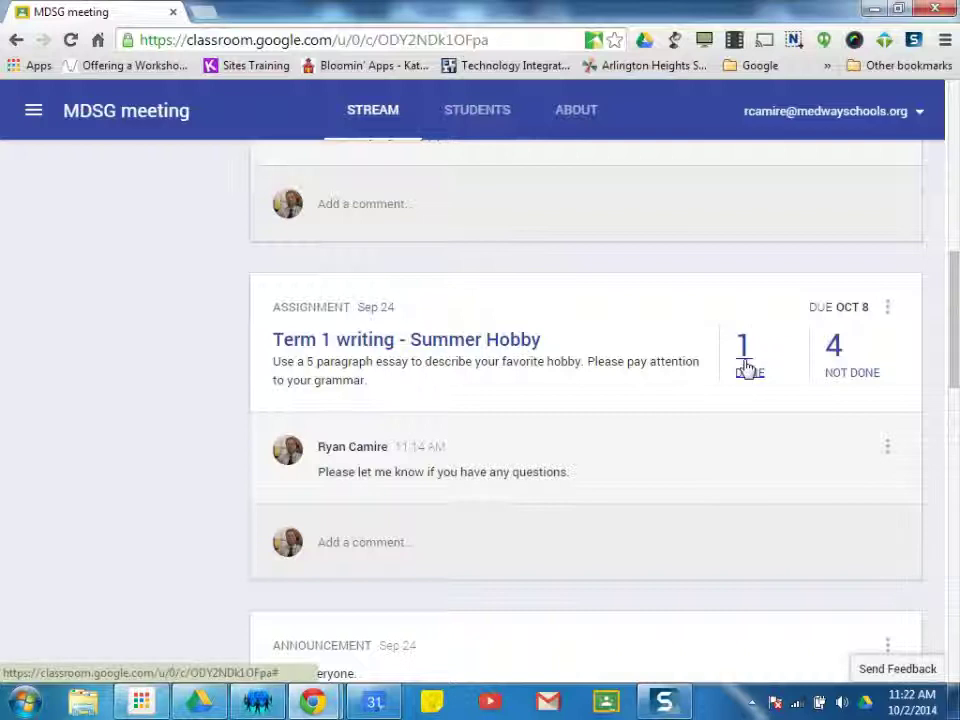
click(458, 344)
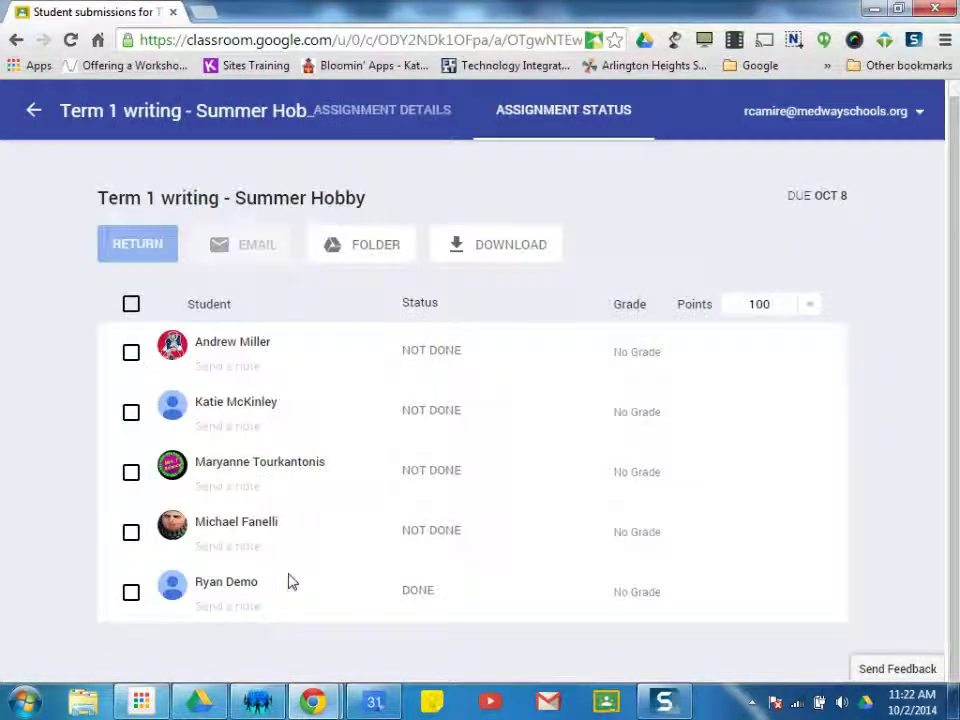
- Expand the demo student's submission and enter a grade of 88 for it
click(236, 590)
scroll(266, 622, down, 2)
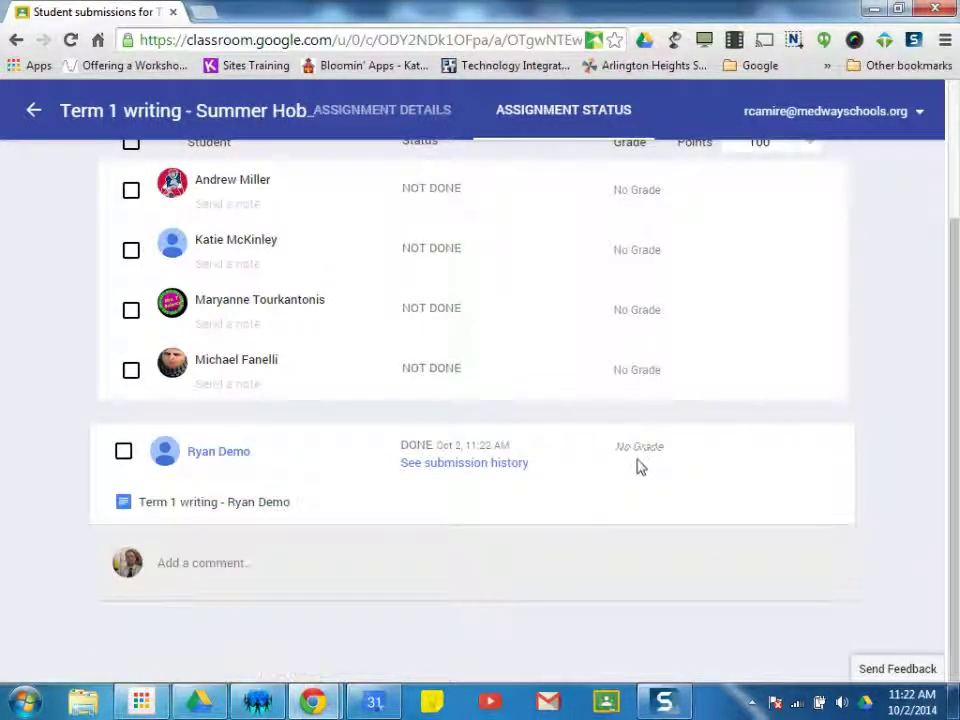
scroll(636, 465, up, 2)
click(640, 540)
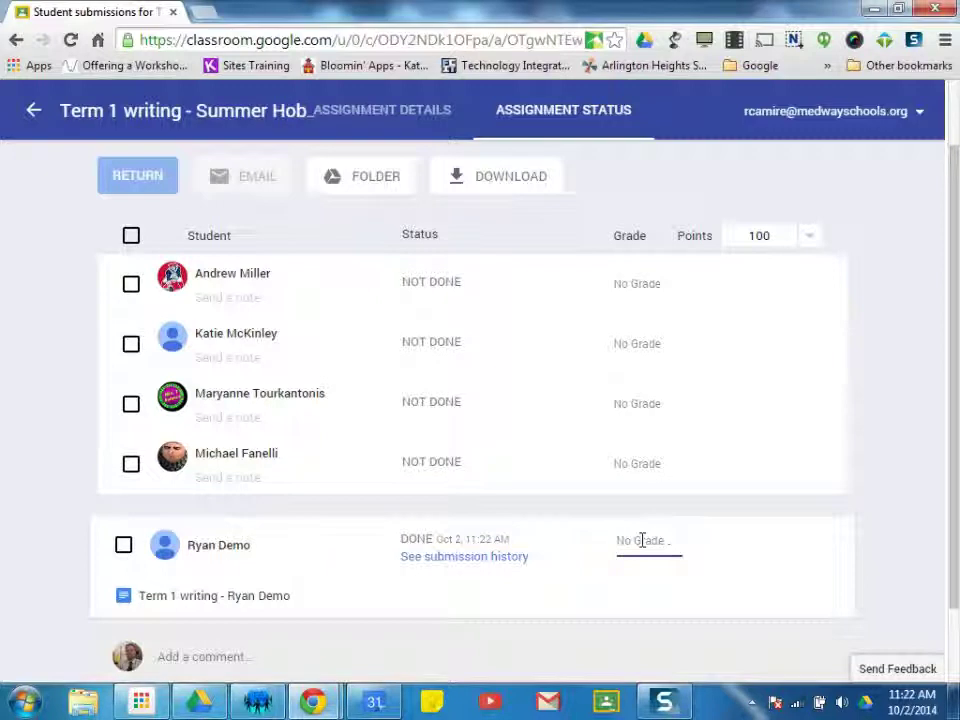
text(88)
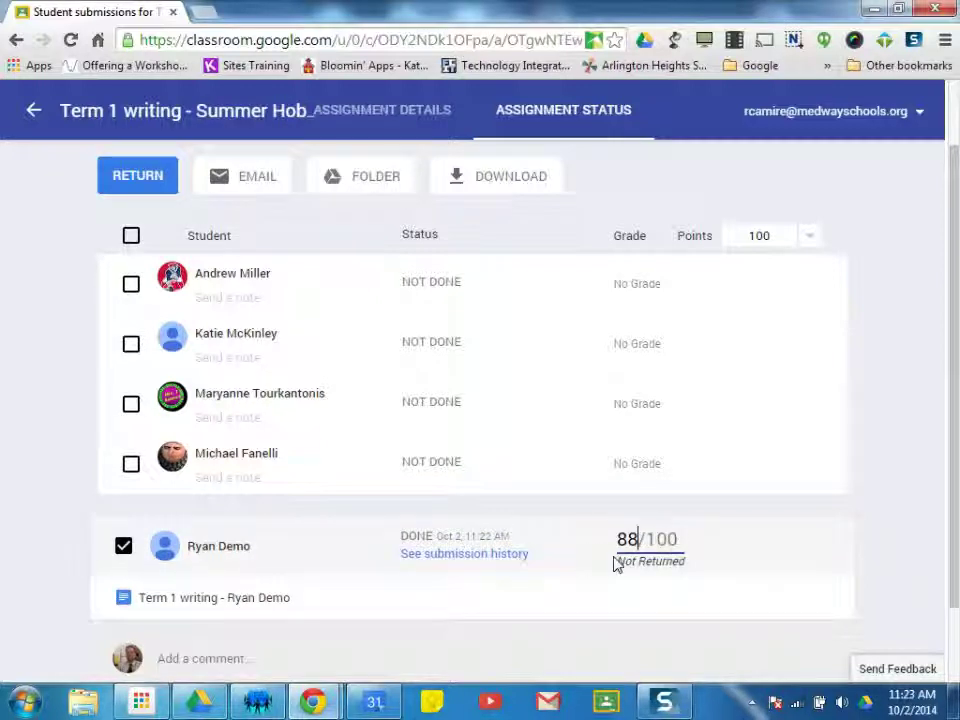
click(885, 556)
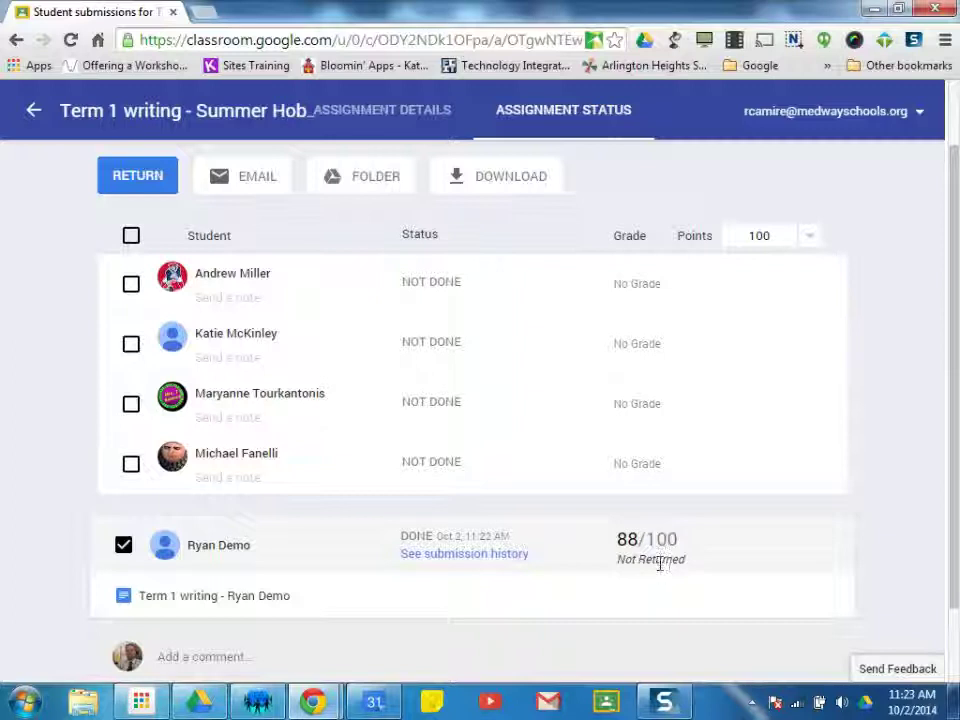
- Return the graded assignment to the demo student with the feedback note "Good paper."
click(118, 181)
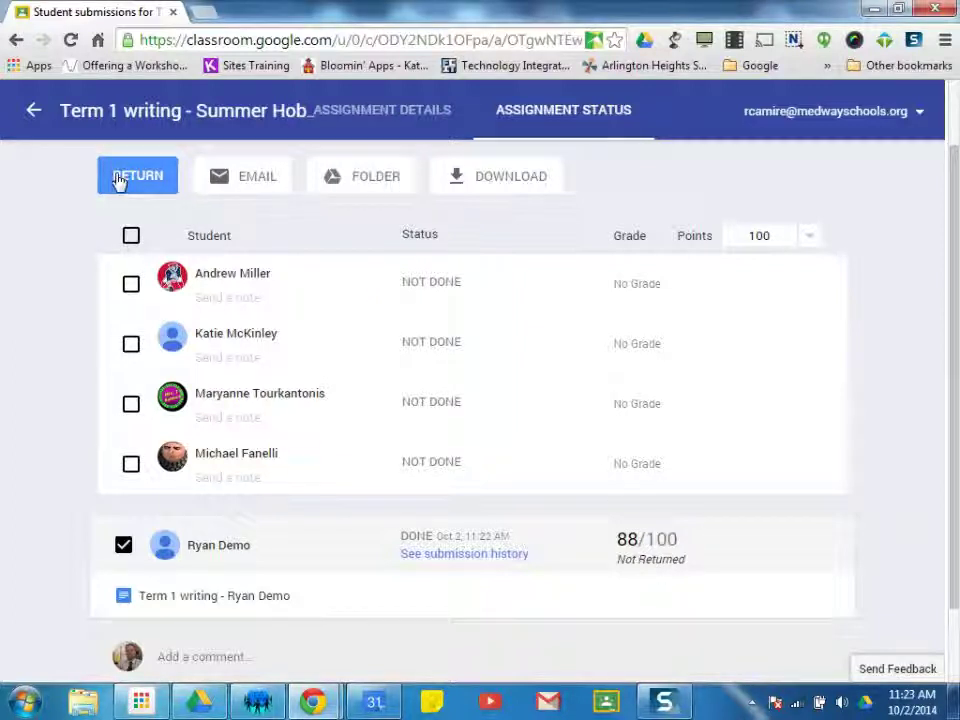
click(137, 182)
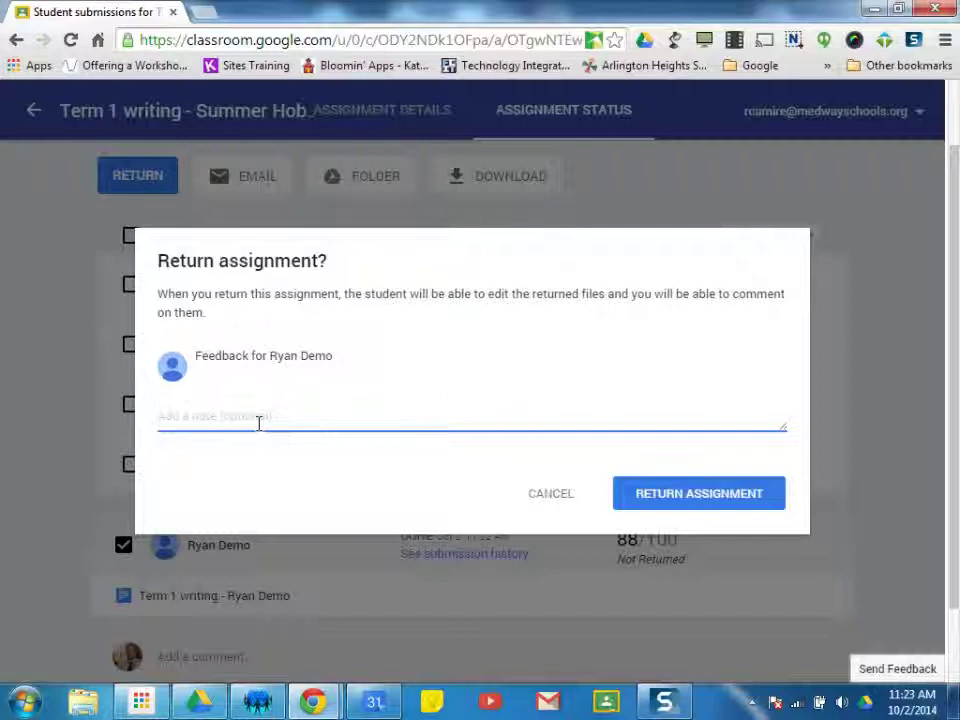
text(Good paper.)
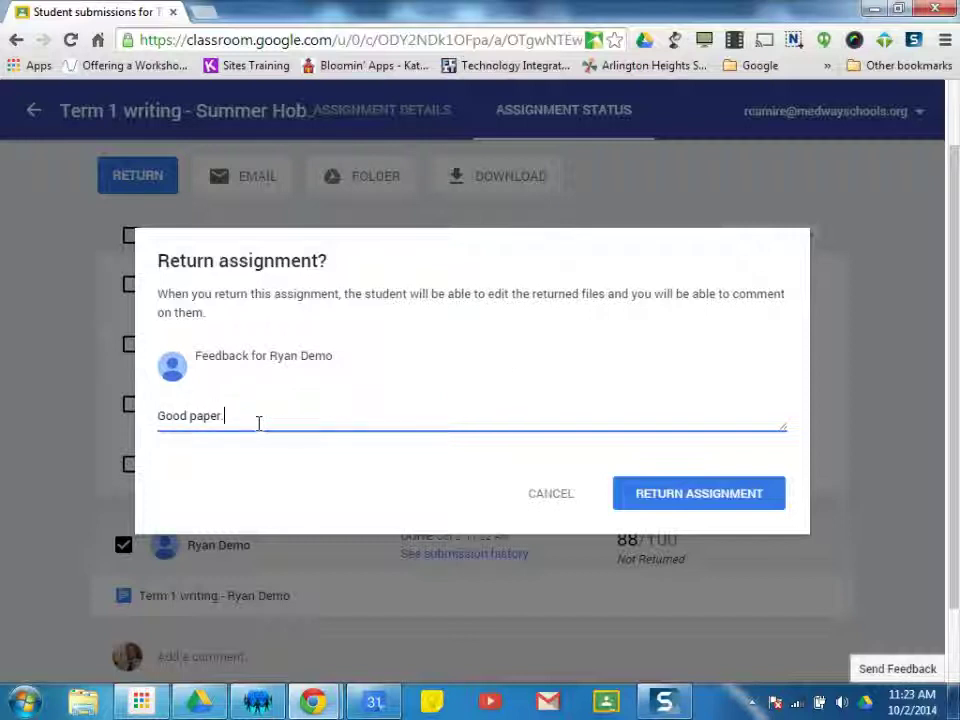
click(697, 500)
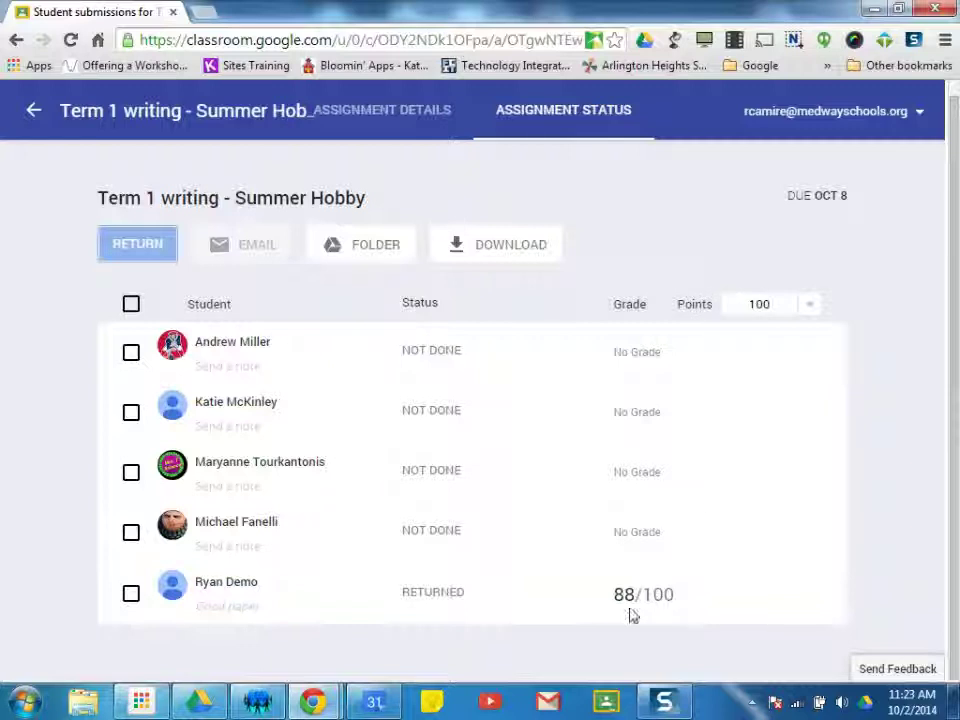
- Set the assignment's total point value to 500 and confirm the update
click(770, 304)
drag(770, 304, 751, 304)
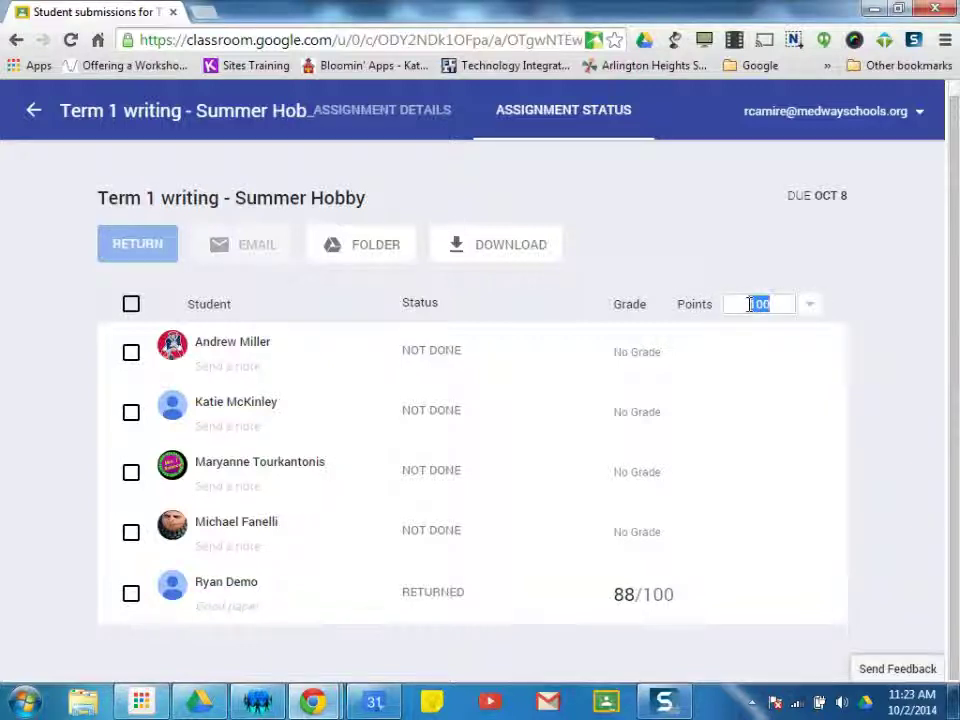
text(500)
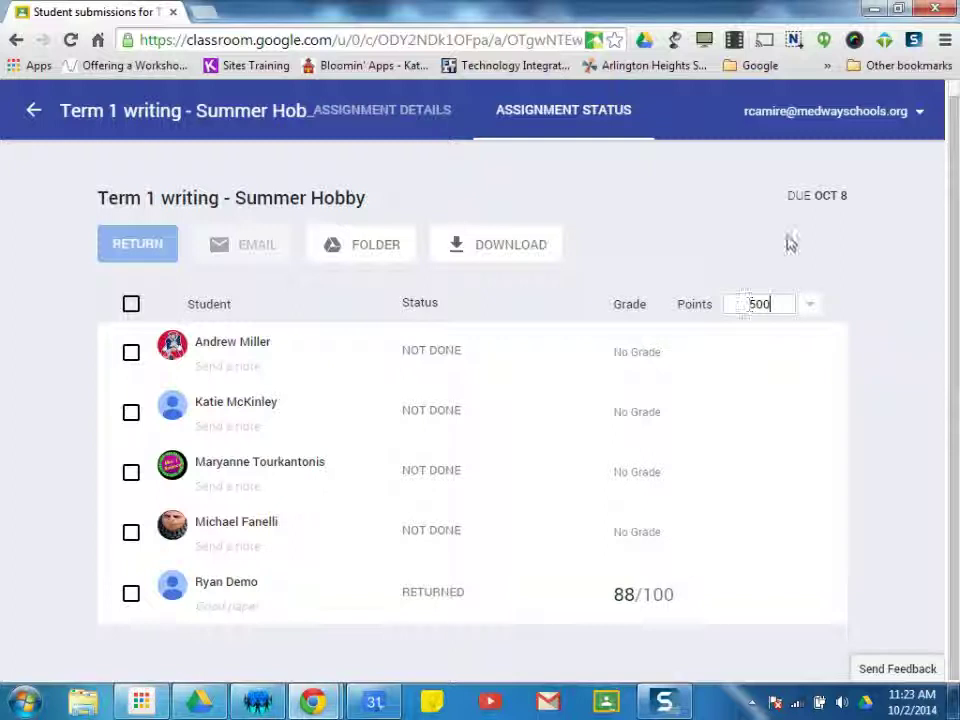
click(737, 264)
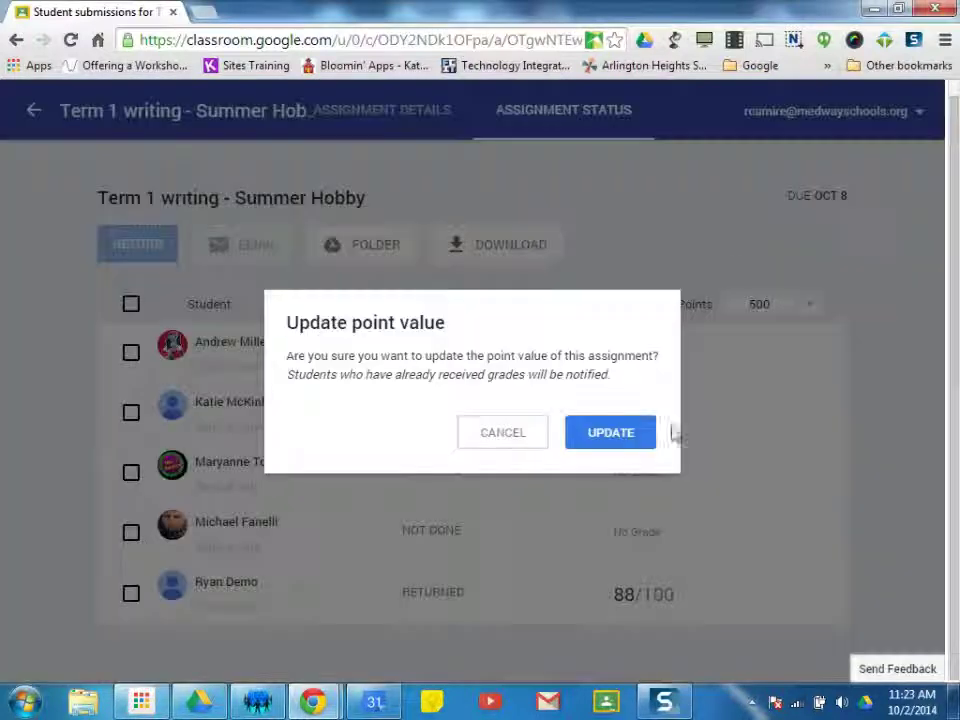
click(622, 440)
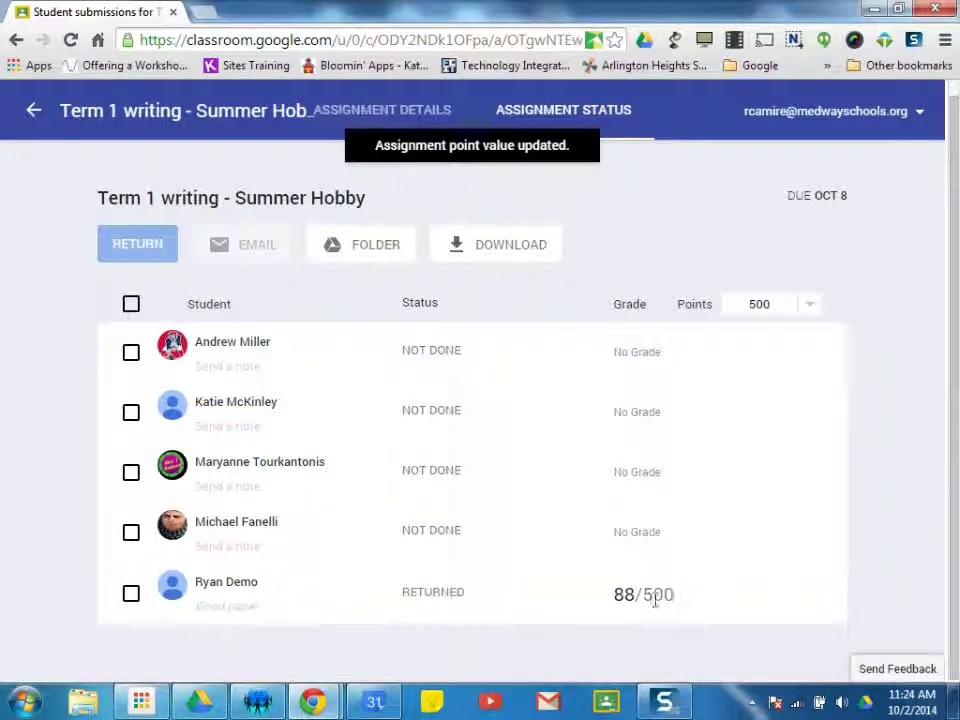
- Set the assignment's total point value back to 100 and confirm the update
click(757, 303)
text(100)
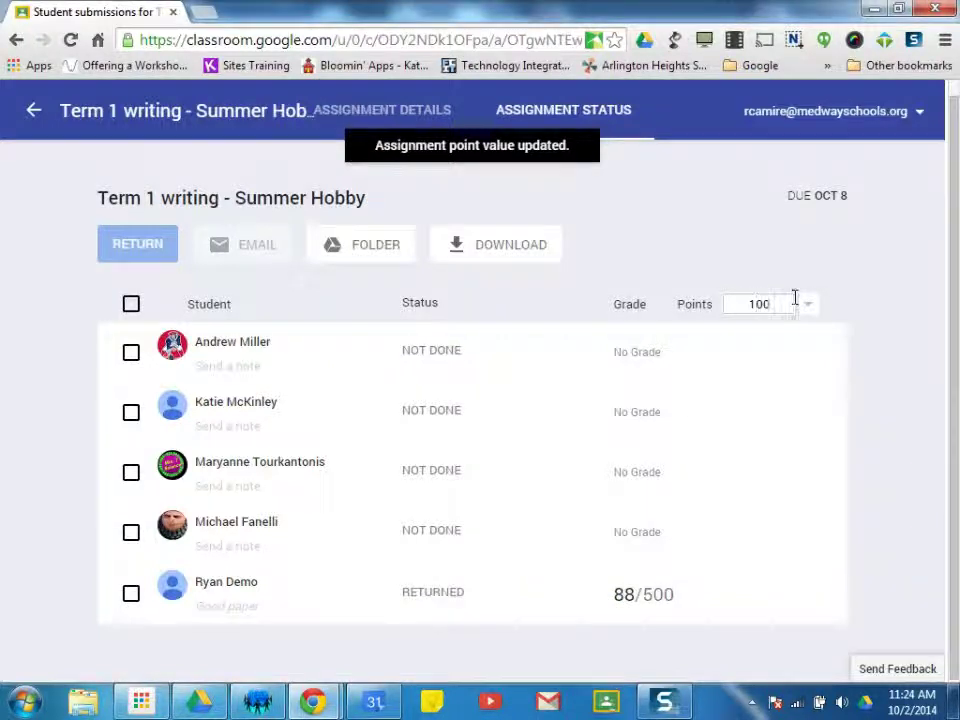
key(Return)
click(626, 440)
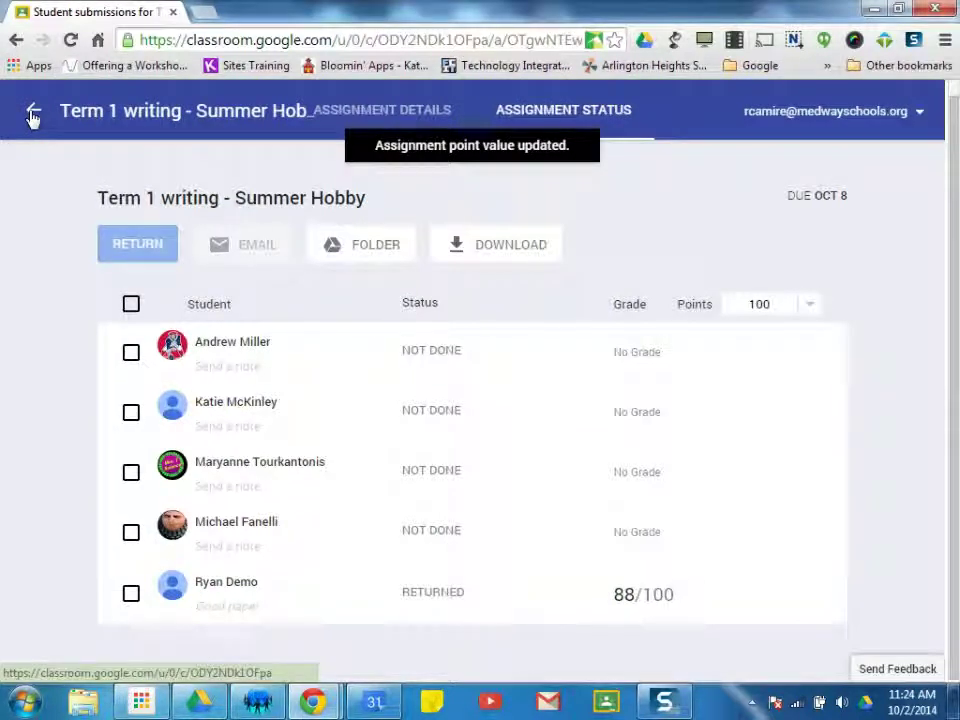
- Review the demo student's returned submission and its feedback note, and go back to the class stream
click(227, 596)
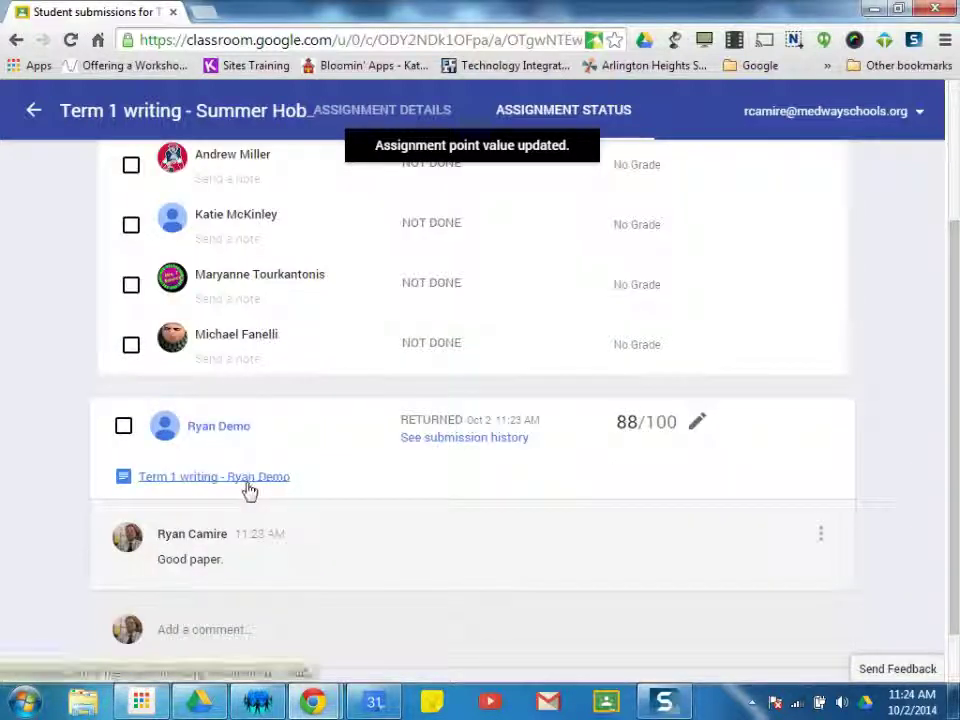
click(219, 428)
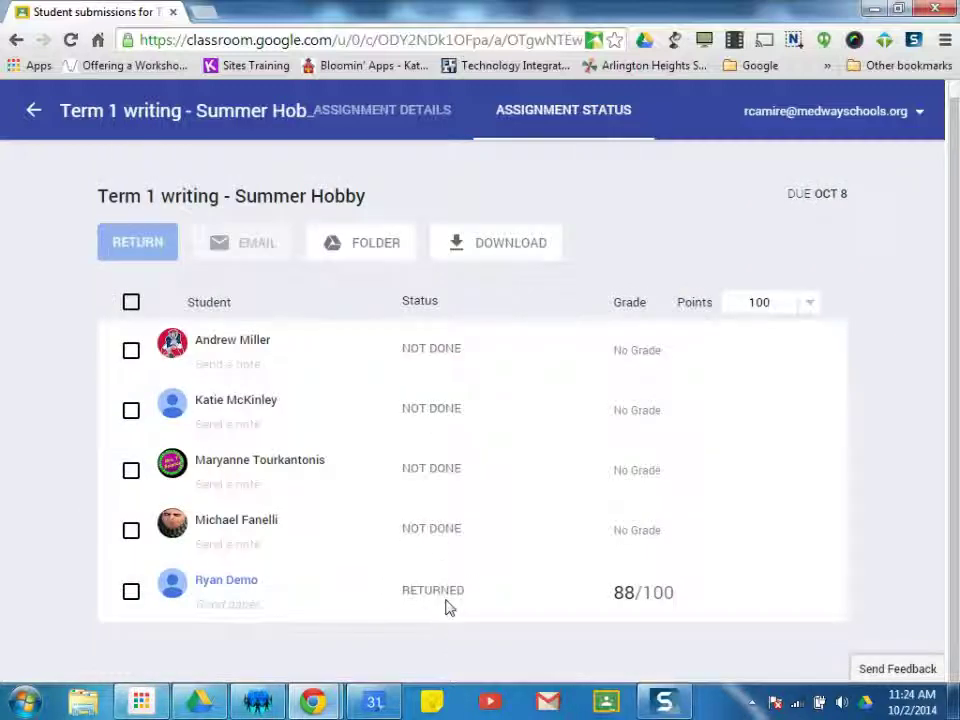
click(35, 112)
scroll(699, 619, down, 5)
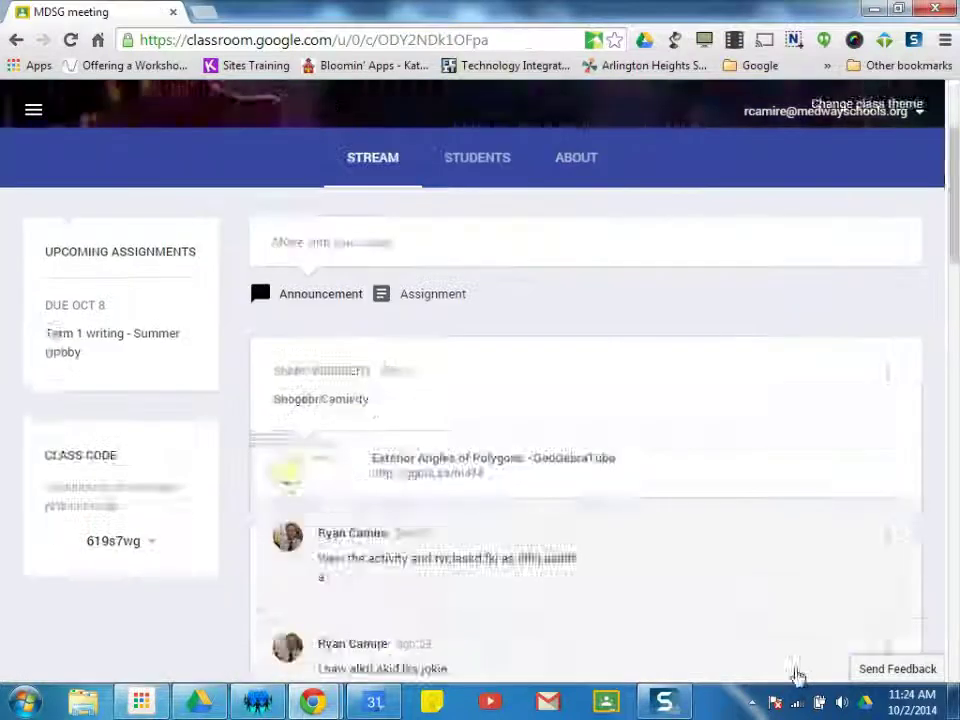